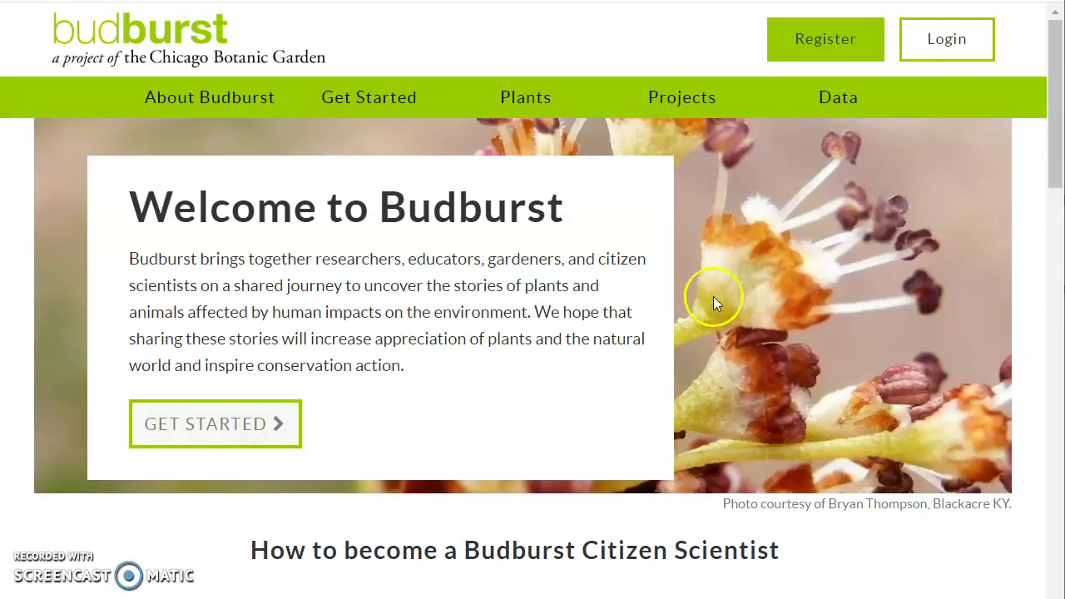
# Log into the Budburst account with the account e-mail address and password.
pyautogui.click(949, 50)
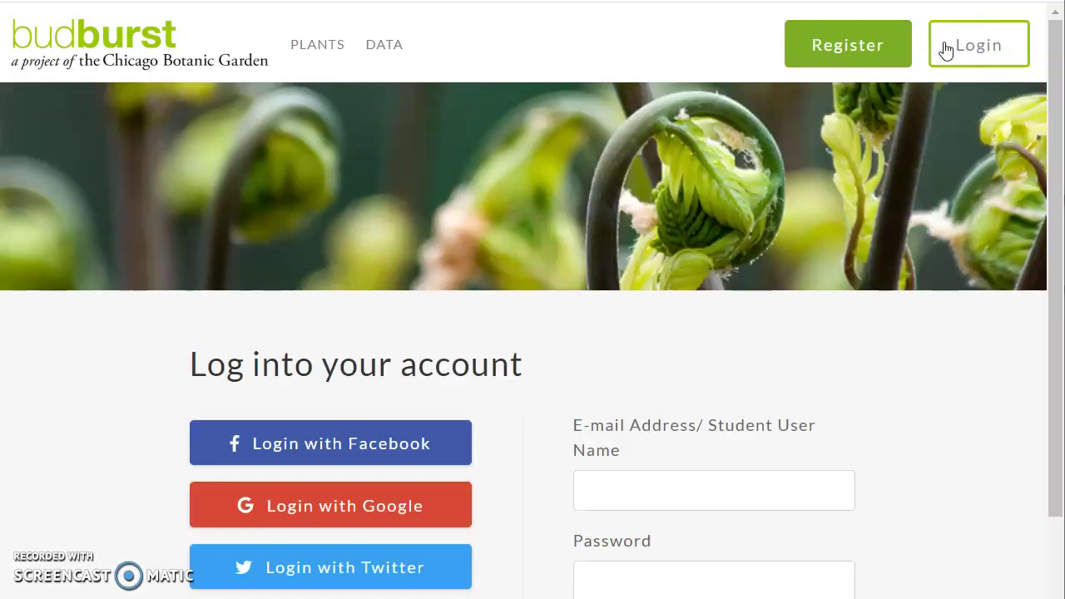
pyautogui.click(597, 492)
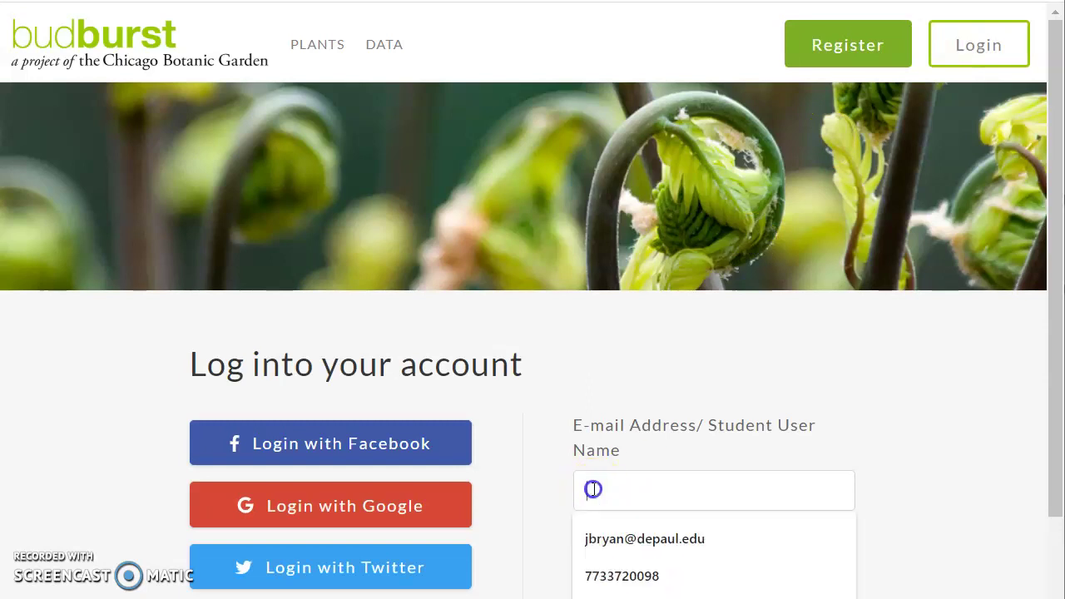
pyautogui.click(612, 538)
pyautogui.click(610, 568)
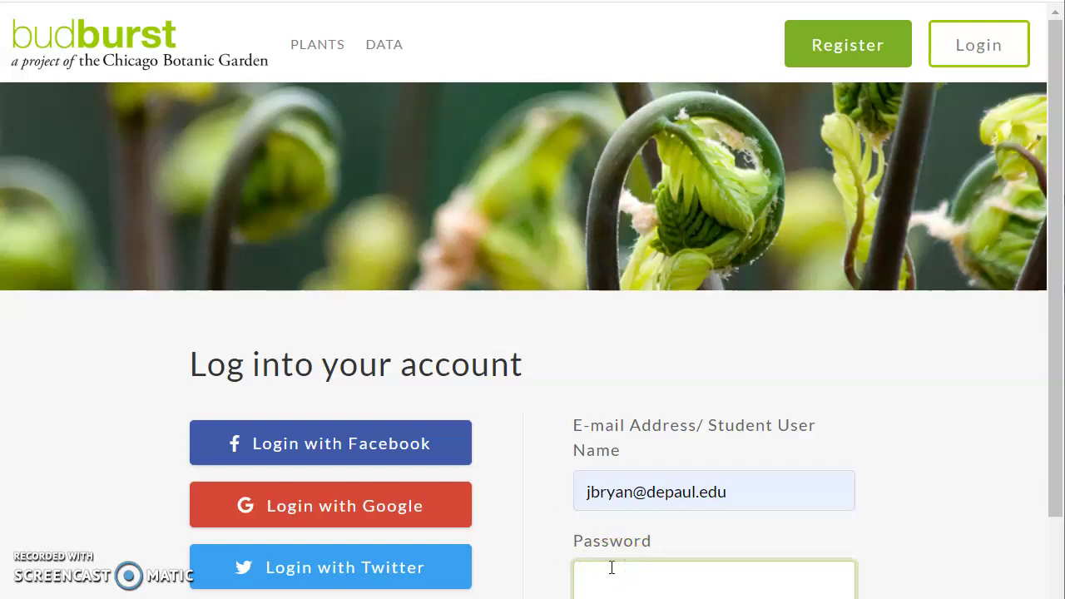
pyautogui.write('•••••••••••')
pyautogui.moveTo(1058, 506); pyautogui.dragTo(1056, 598)
pyautogui.click(697, 571)
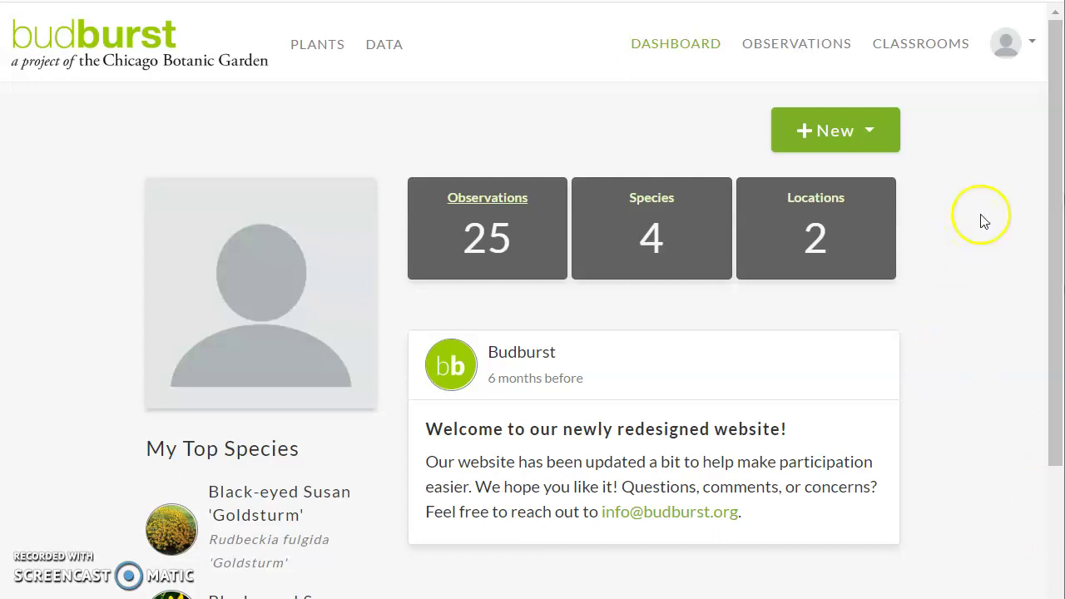
pyautogui.click(1031, 47)
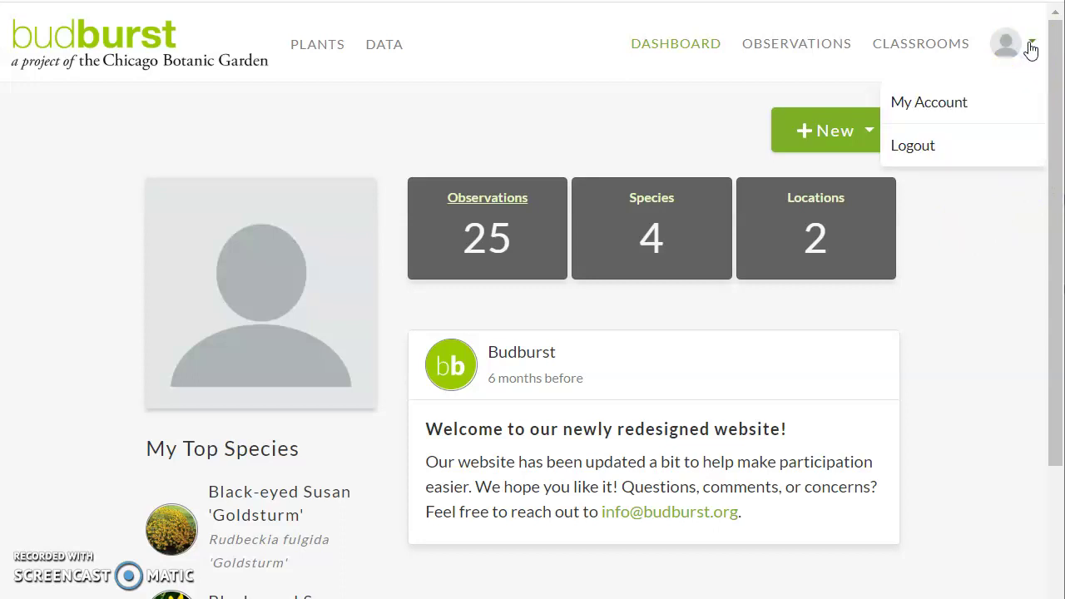
pyautogui.click(1031, 48)
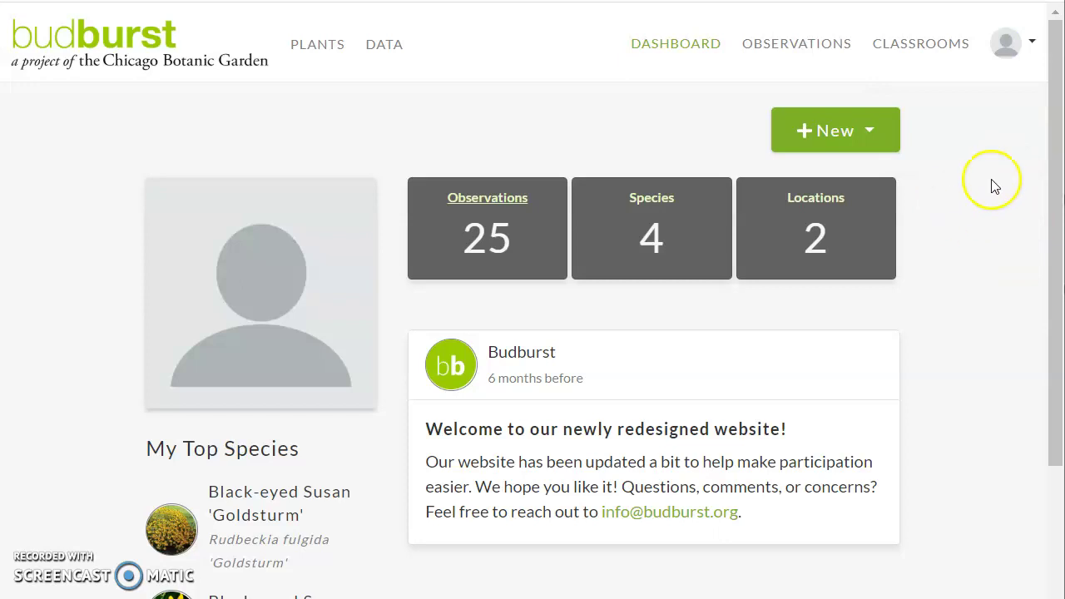
# Start a new classroom and name it 20-6th-StMary.
pyautogui.click(903, 51)
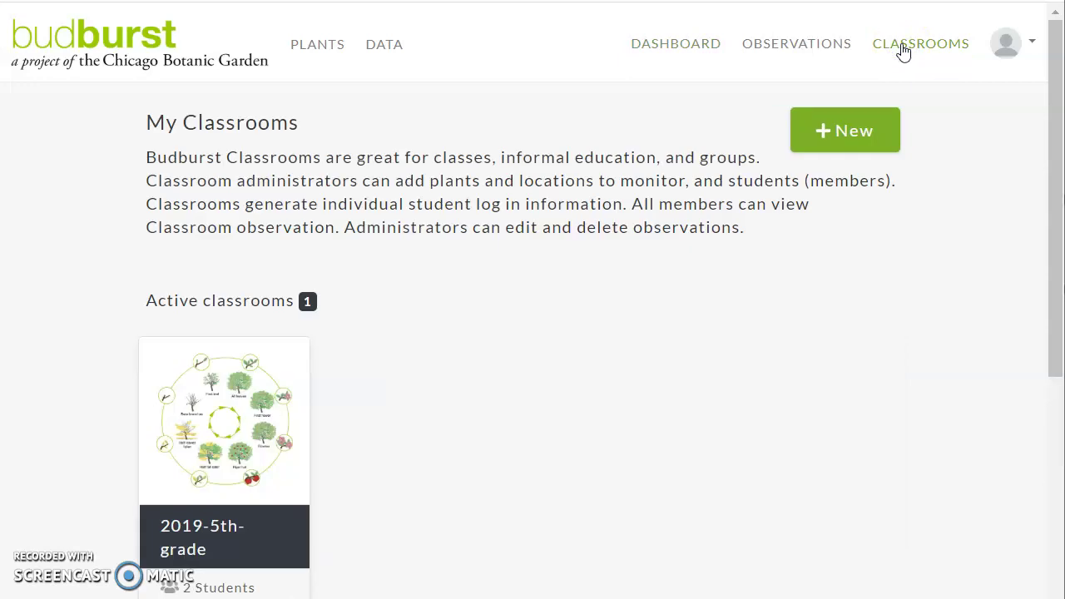
pyautogui.click(838, 136)
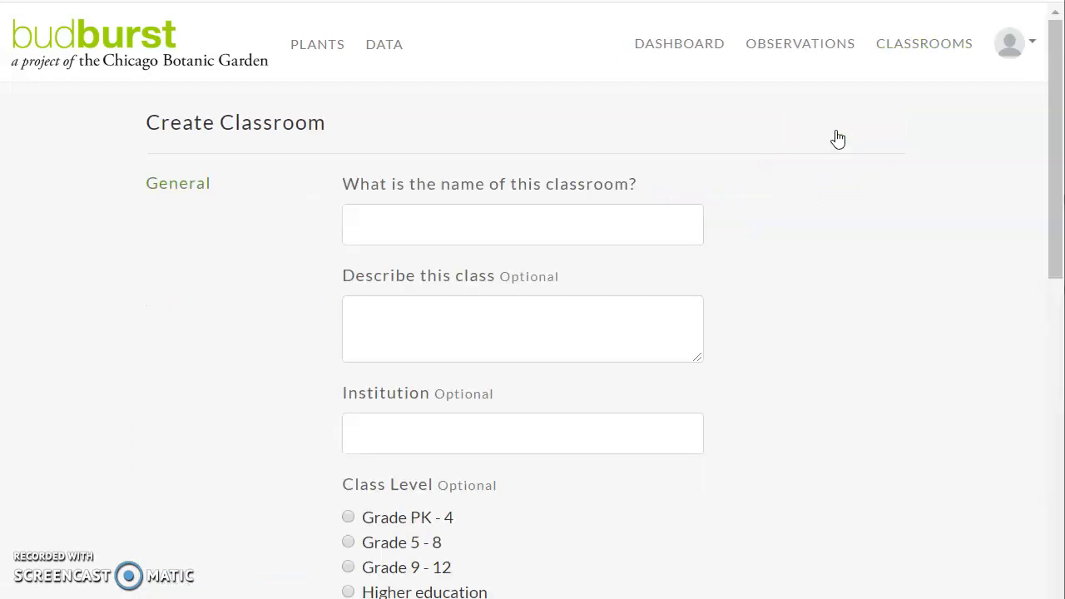
pyautogui.click(371, 234)
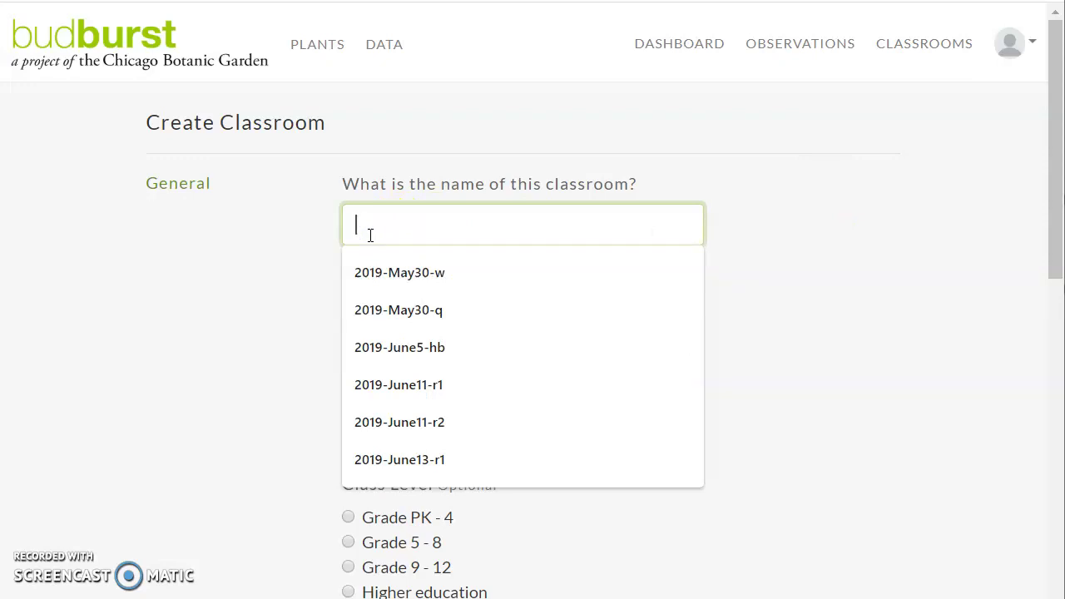
pyautogui.click(163, 269)
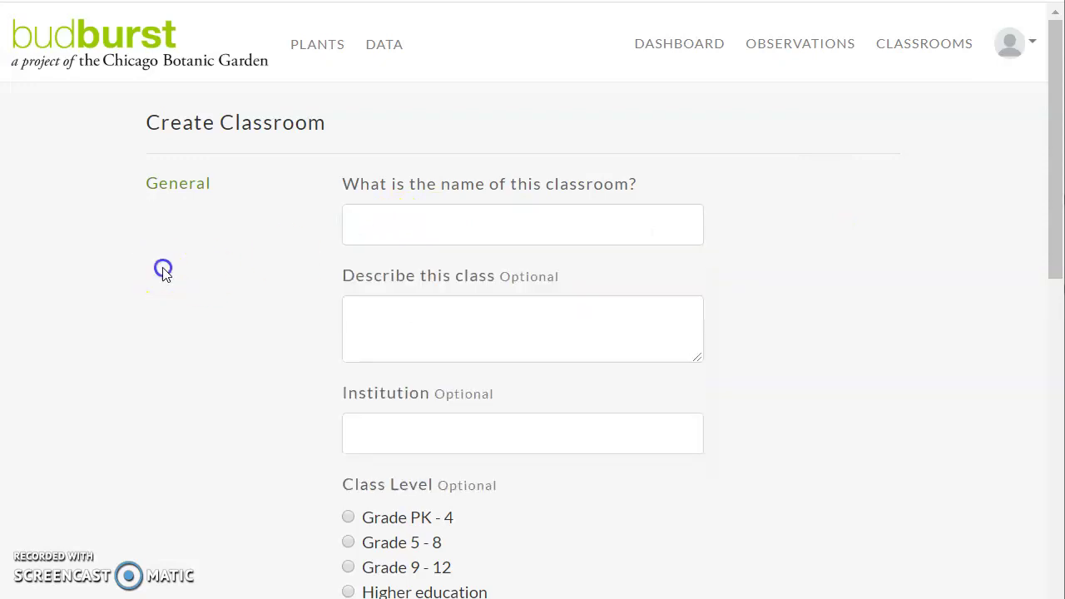
pyautogui.click(388, 233)
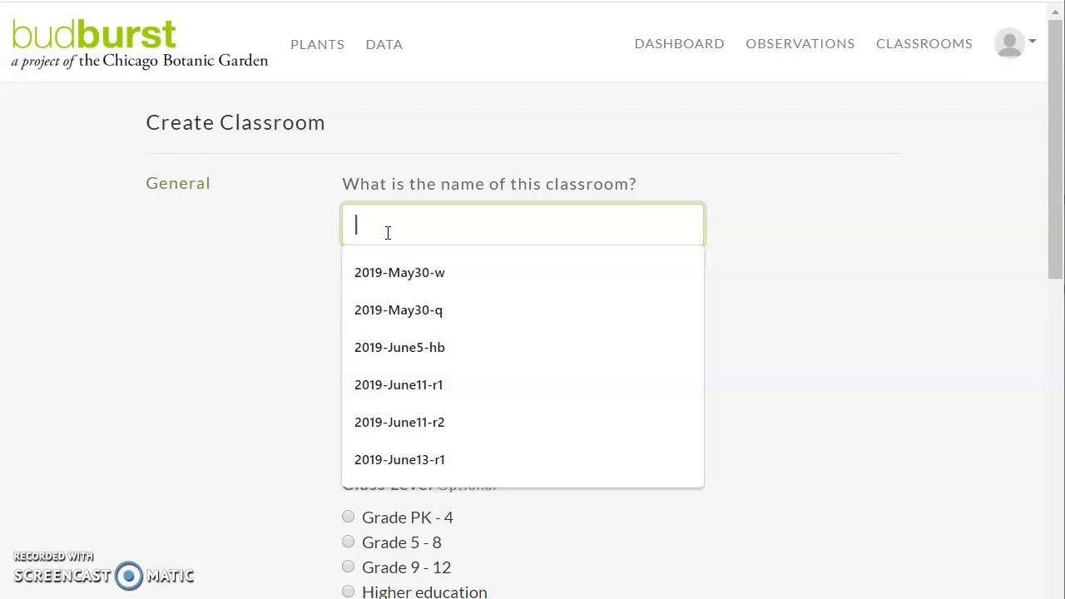
pyautogui.write('20')
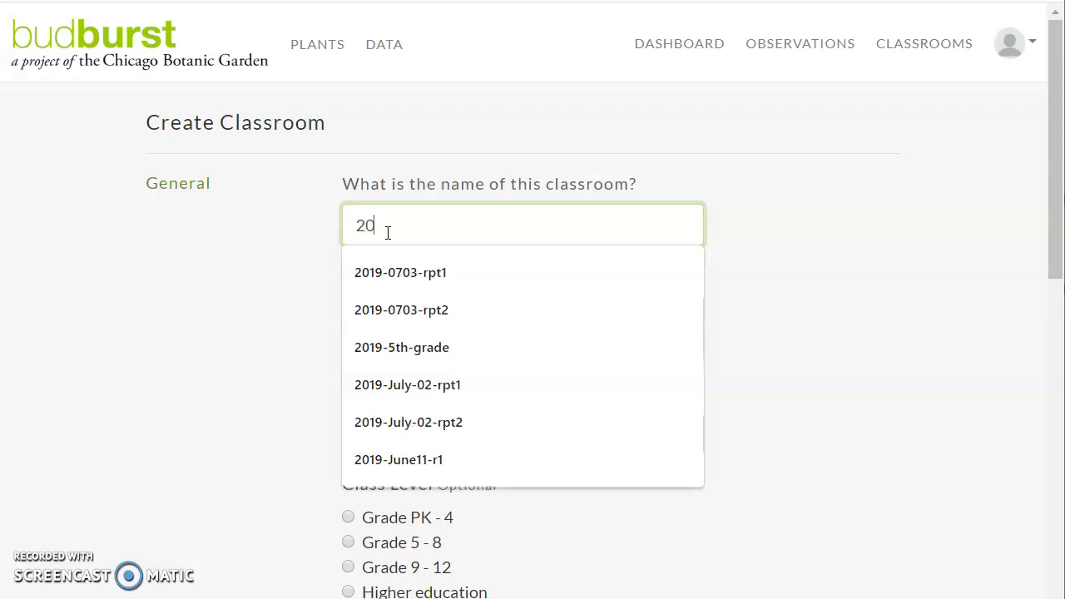
pyautogui.write('-')
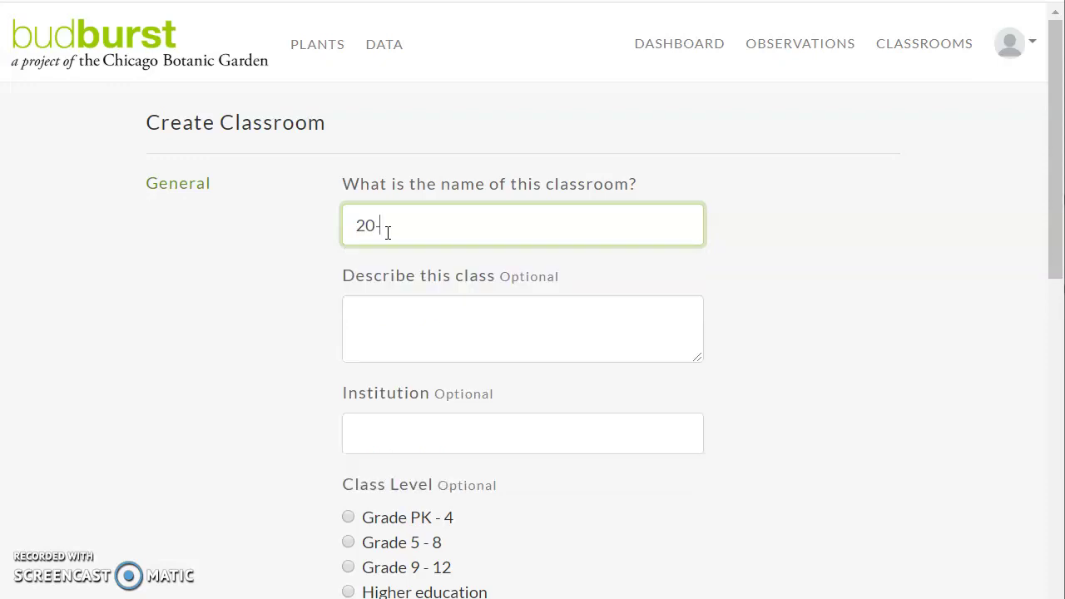
pyautogui.write('6th-')
pyautogui.write('StMary')
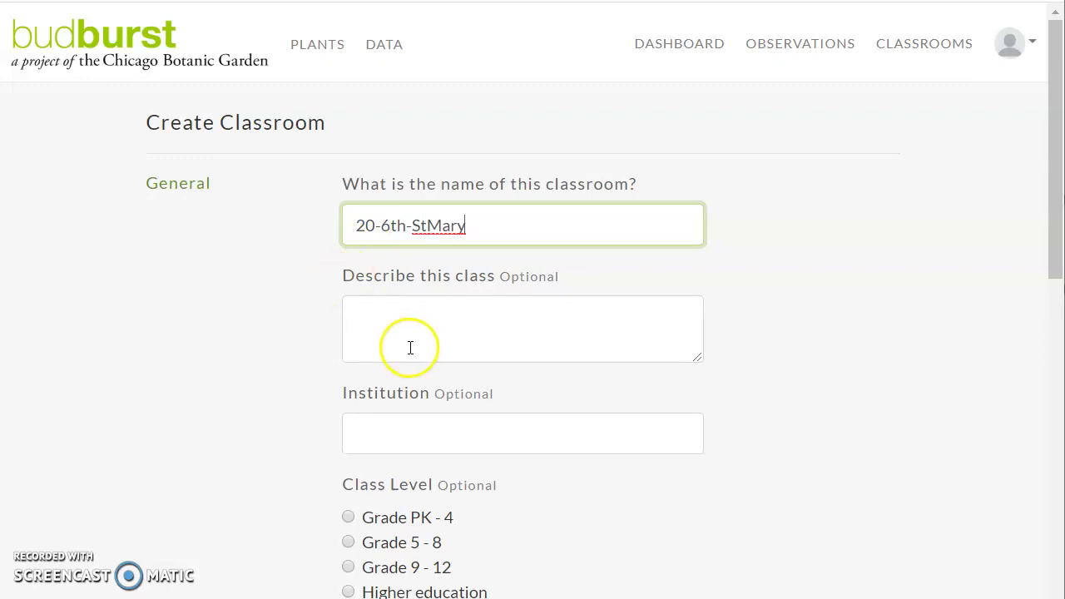
# Describe the class as "6th grade class at St. Marys" and enter St. Marys as the institution.
pyautogui.click(383, 308)
pyautogui.write('6')
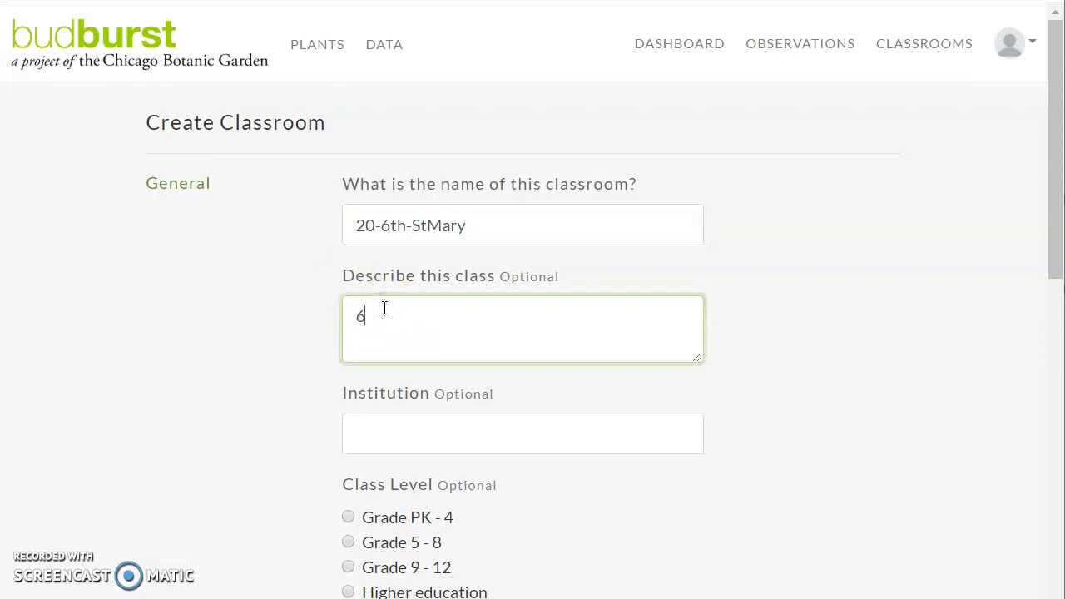
pyautogui.write('th grade class at St. Marys')
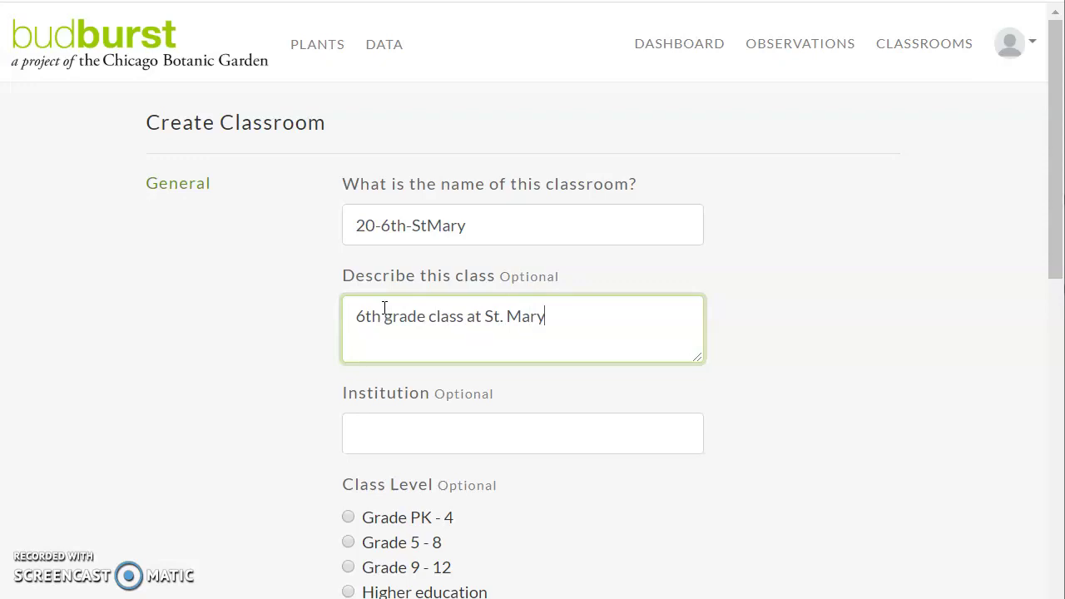
pyautogui.click(418, 418)
pyautogui.click(378, 433)
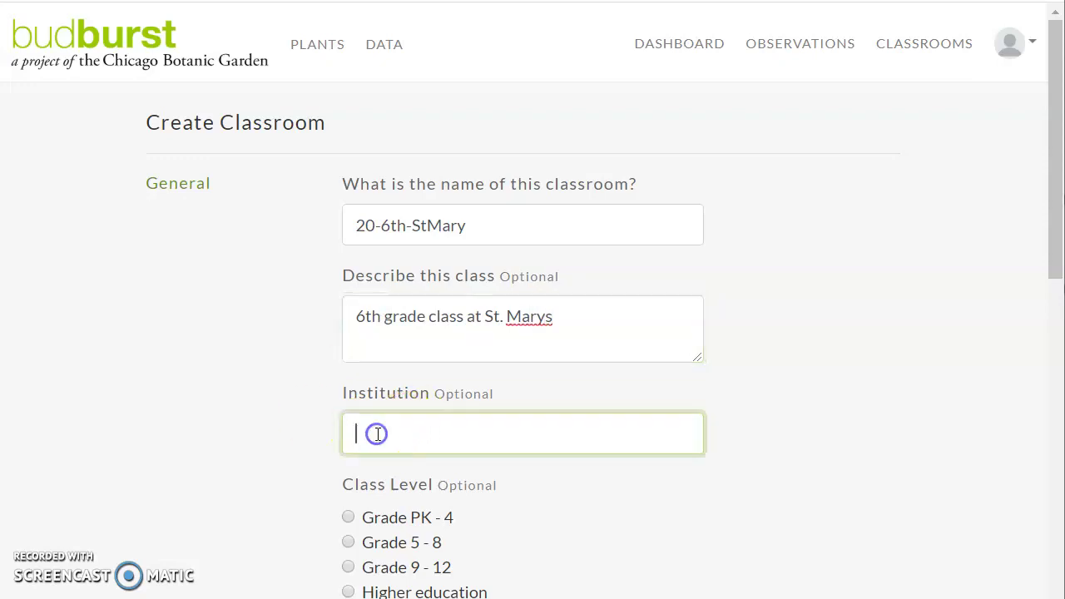
pyautogui.write('St.Marys')
pyautogui.click(378, 435)
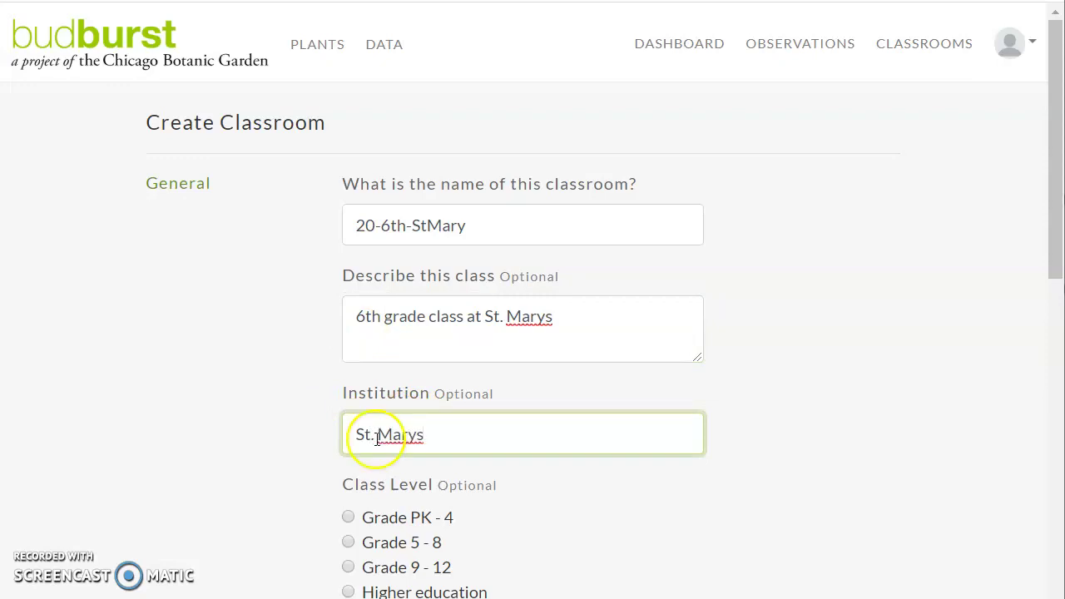
# Set the class level to Grade 5 - 8.
pyautogui.click(348, 543)
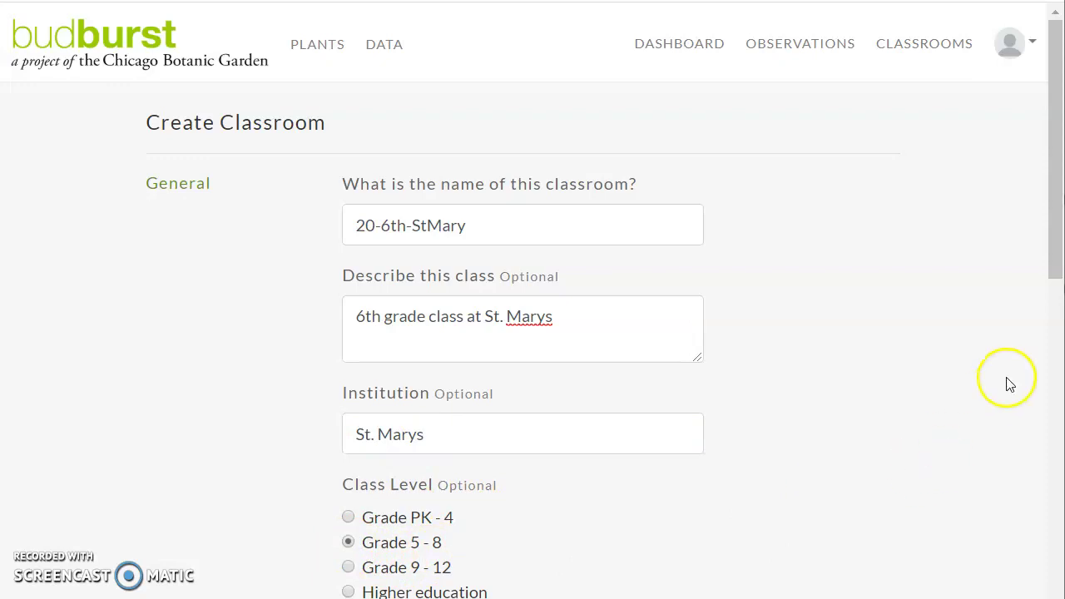
pyautogui.moveTo(1057, 255); pyautogui.dragTo(1053, 304)
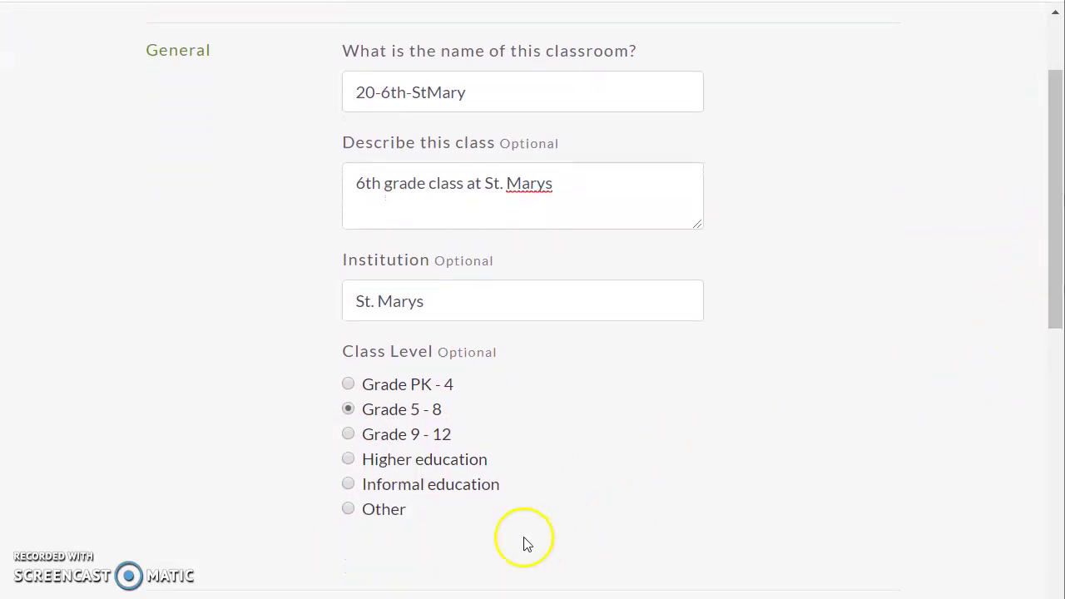
pyautogui.click(348, 509)
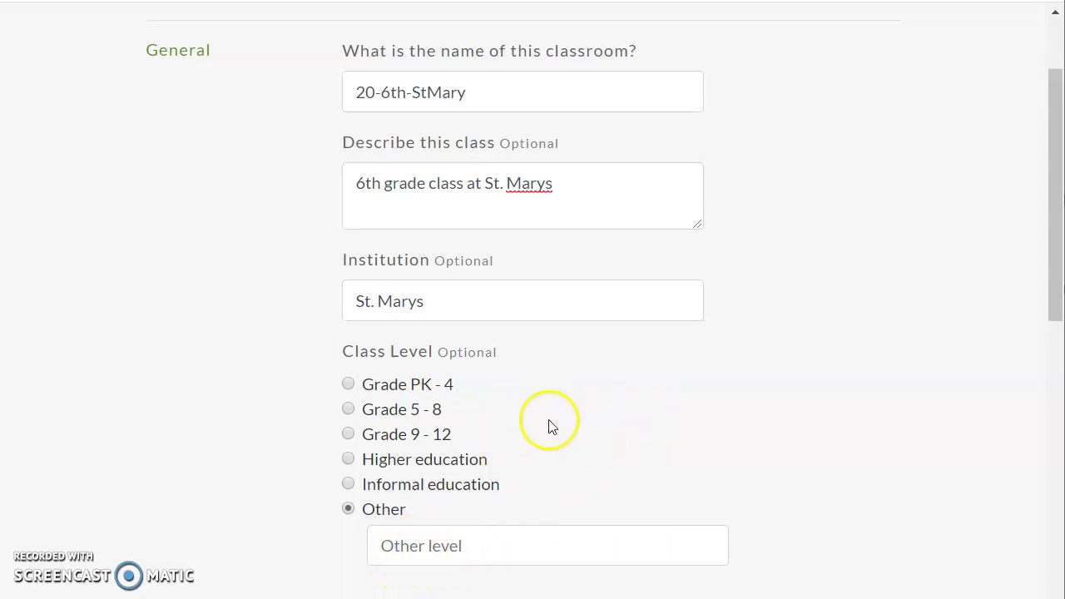
pyautogui.click(349, 410)
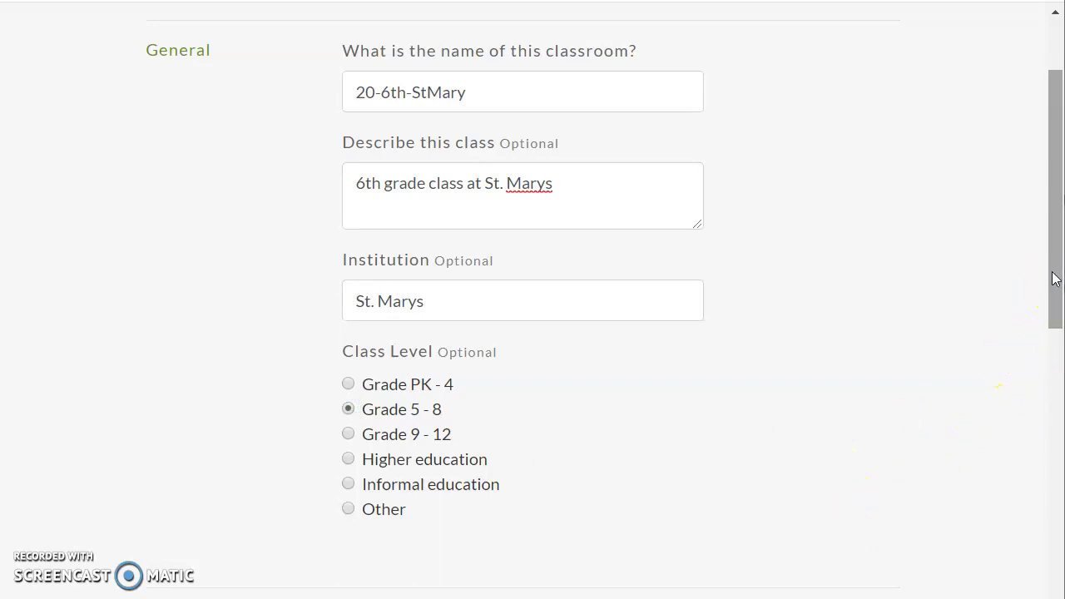
# Add the species Eastern redbud (Cercis canadensis) to the unpaired plants that students can observe.
pyautogui.click(1059, 246)
pyautogui.moveTo(1058, 246); pyautogui.dragTo(1058, 456)
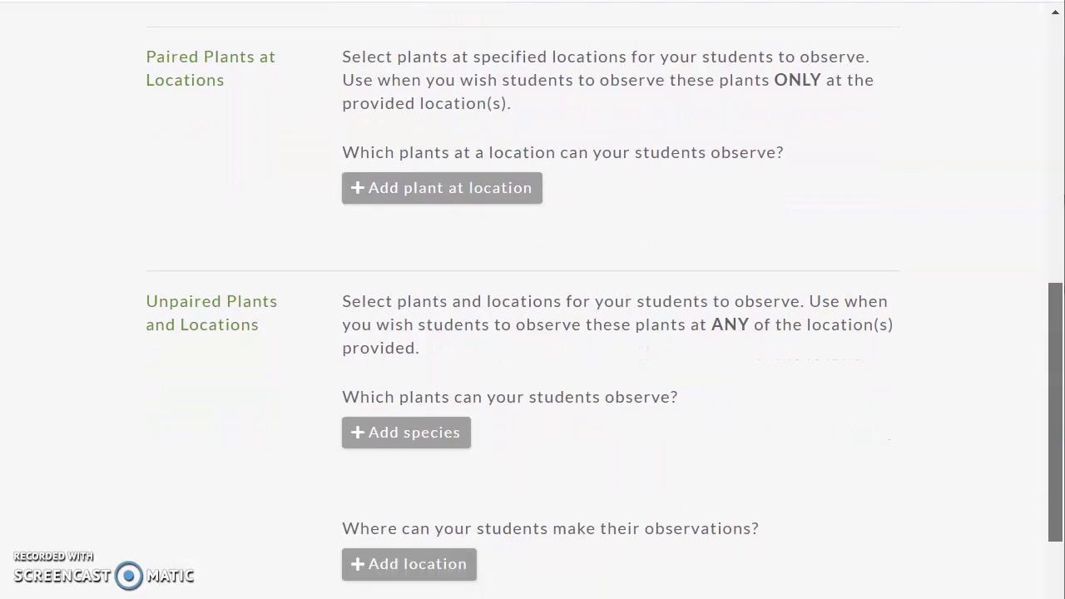
pyautogui.moveTo(1059, 455); pyautogui.dragTo(1058, 464)
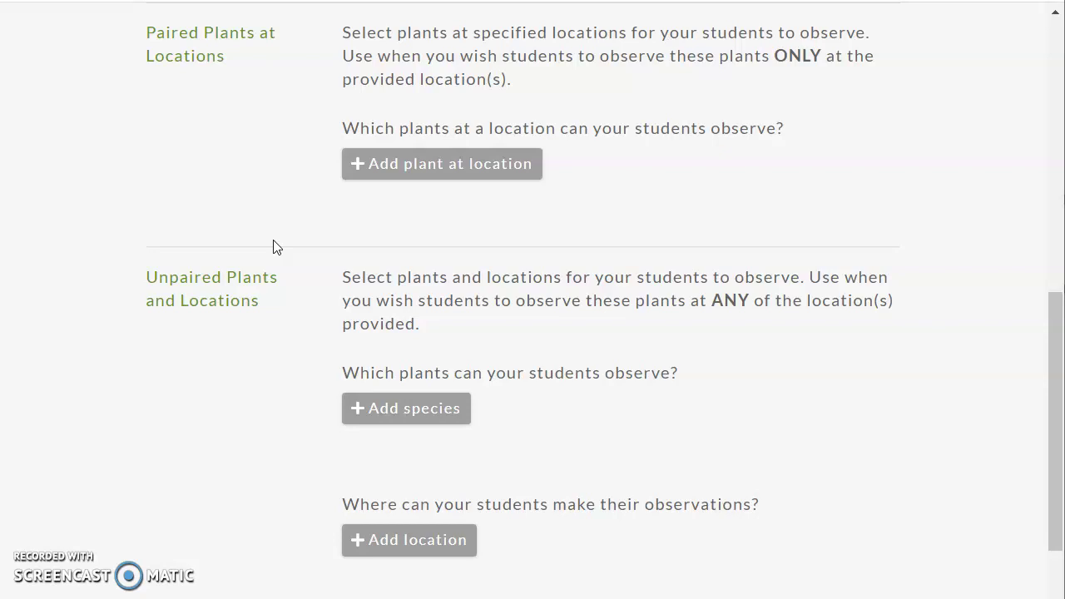
pyautogui.click(392, 407)
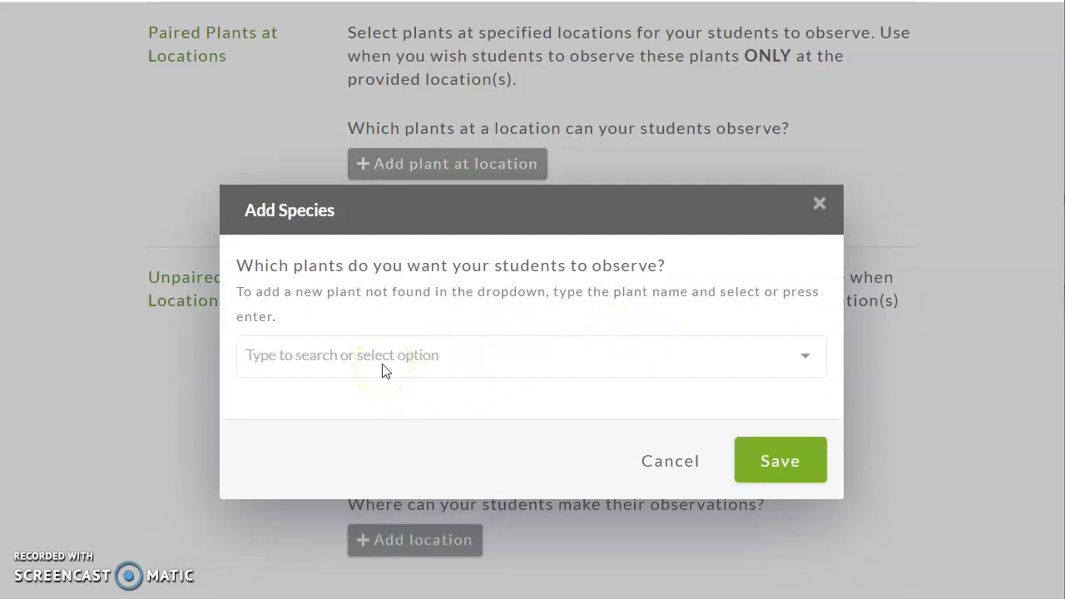
pyautogui.click(364, 350)
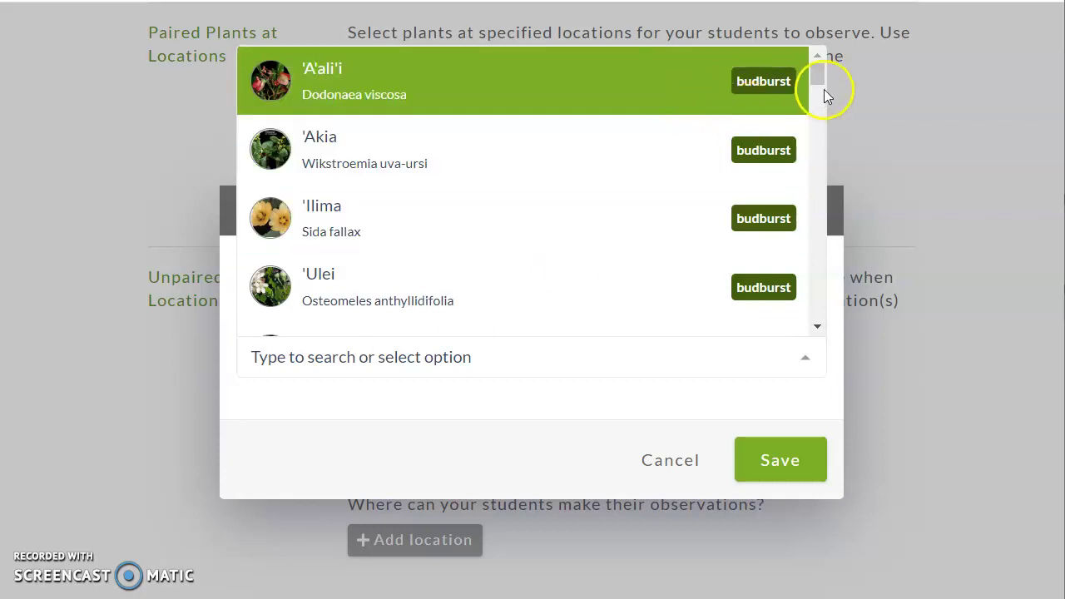
pyautogui.moveTo(812, 75); pyautogui.dragTo(825, 48)
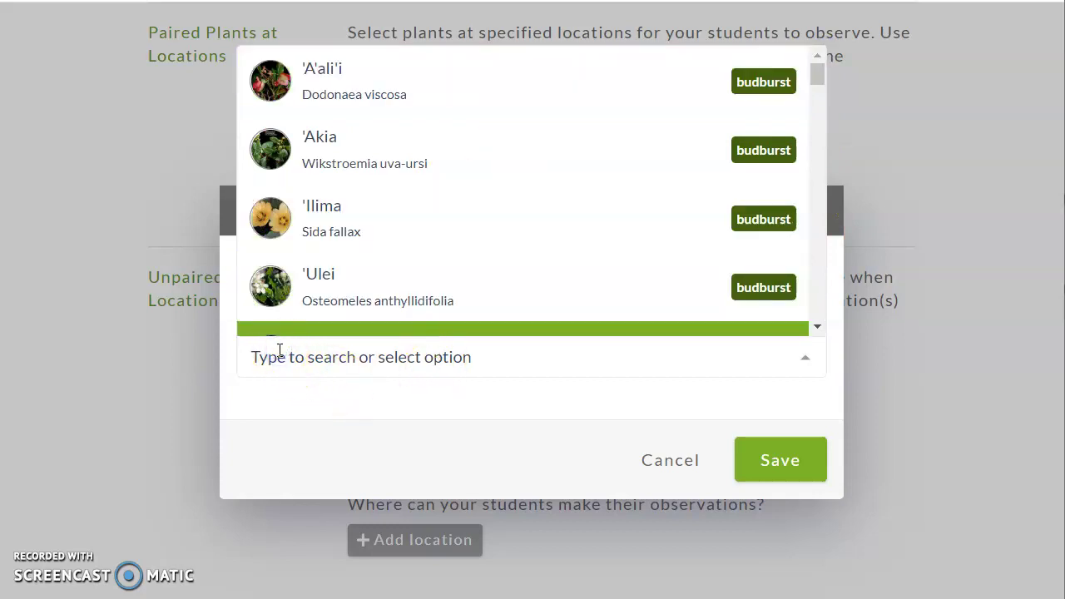
pyautogui.write('Re')
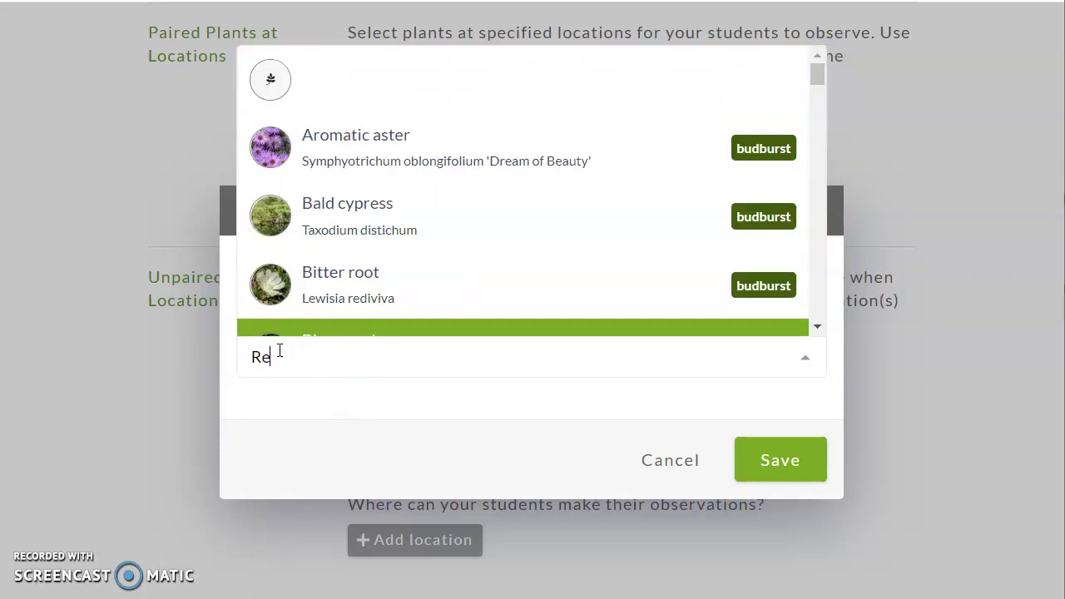
pyautogui.write('dbu')
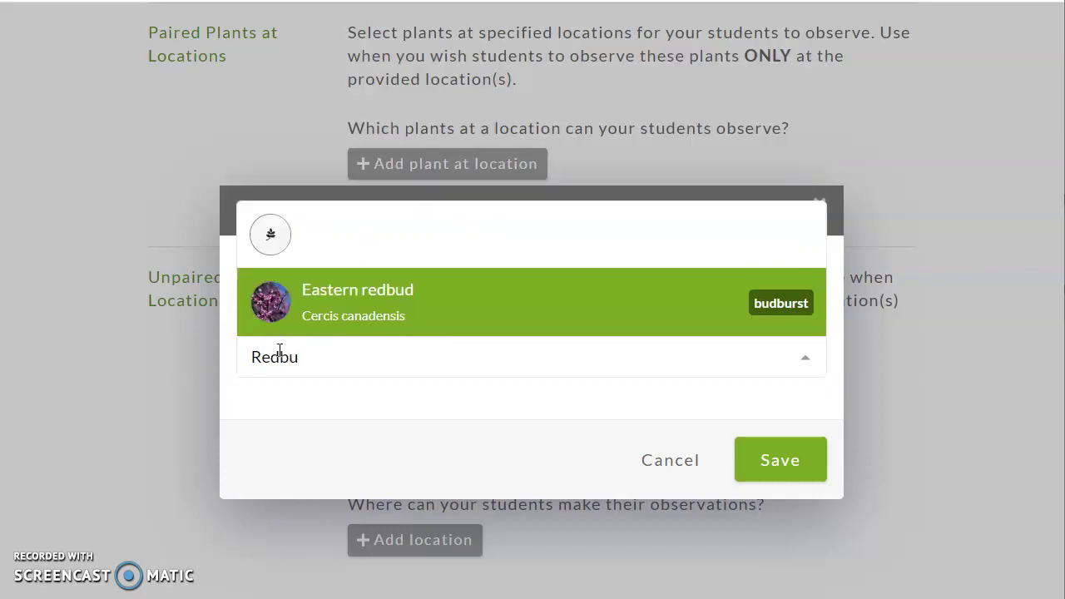
pyautogui.click(384, 288)
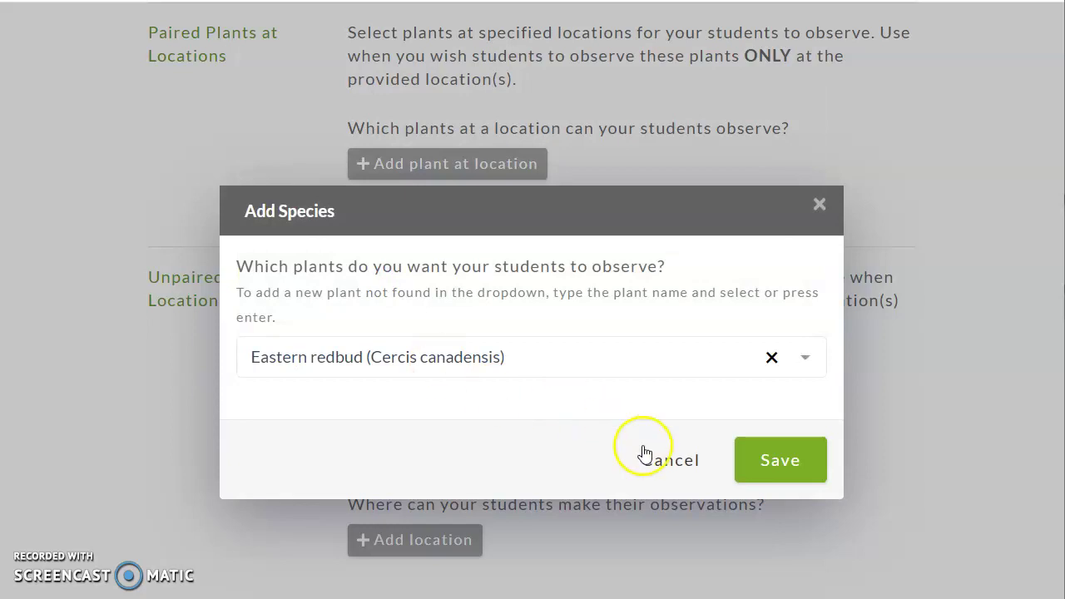
pyautogui.click(773, 460)
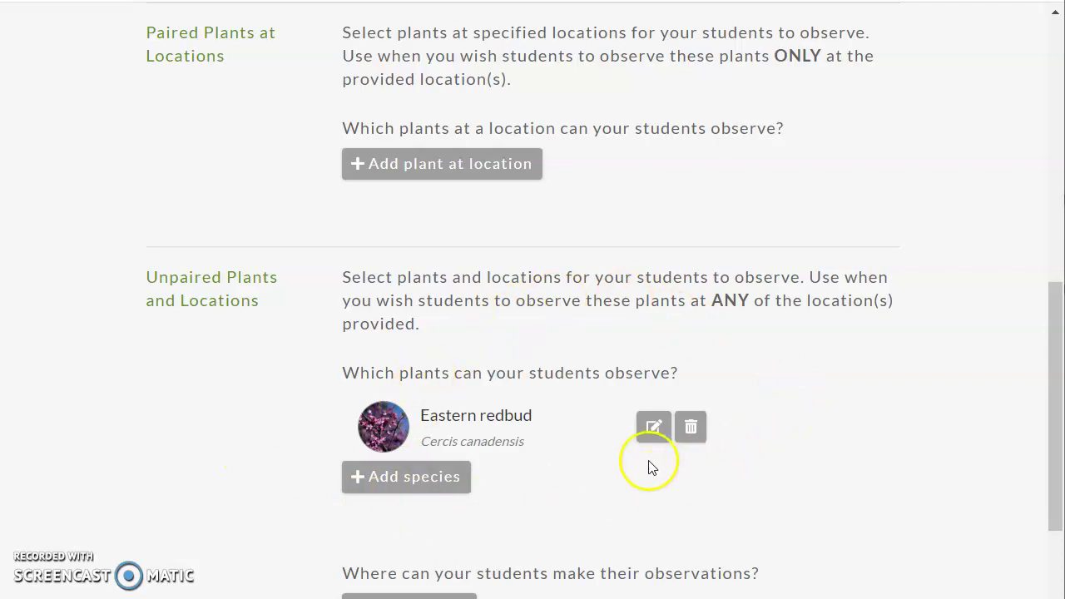
# Open the Eastern redbud species entry for editing and cancel the edit.
pyautogui.click(652, 426)
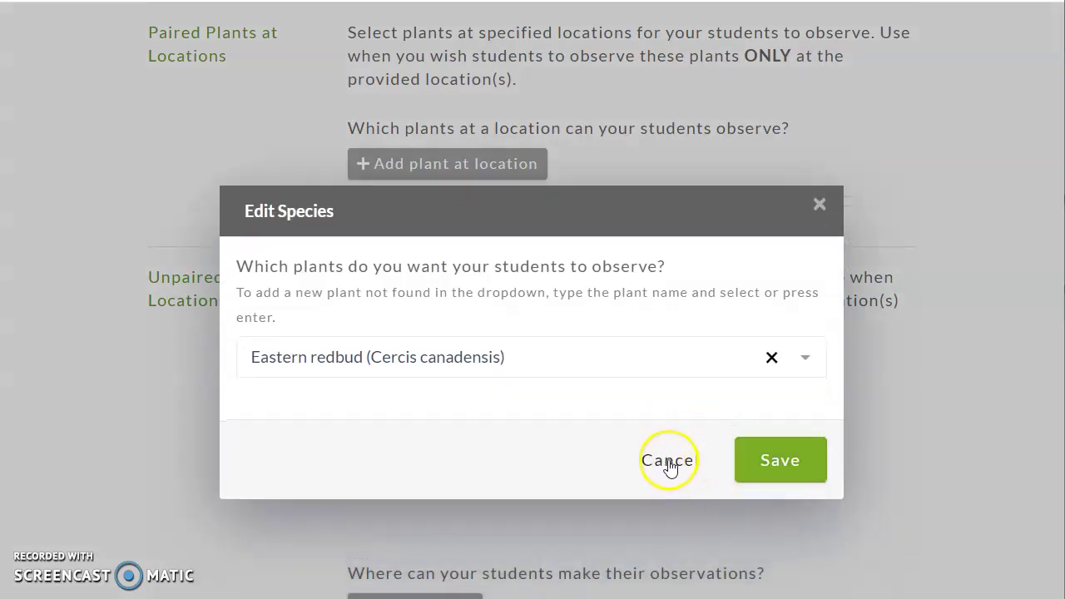
pyautogui.click(657, 463)
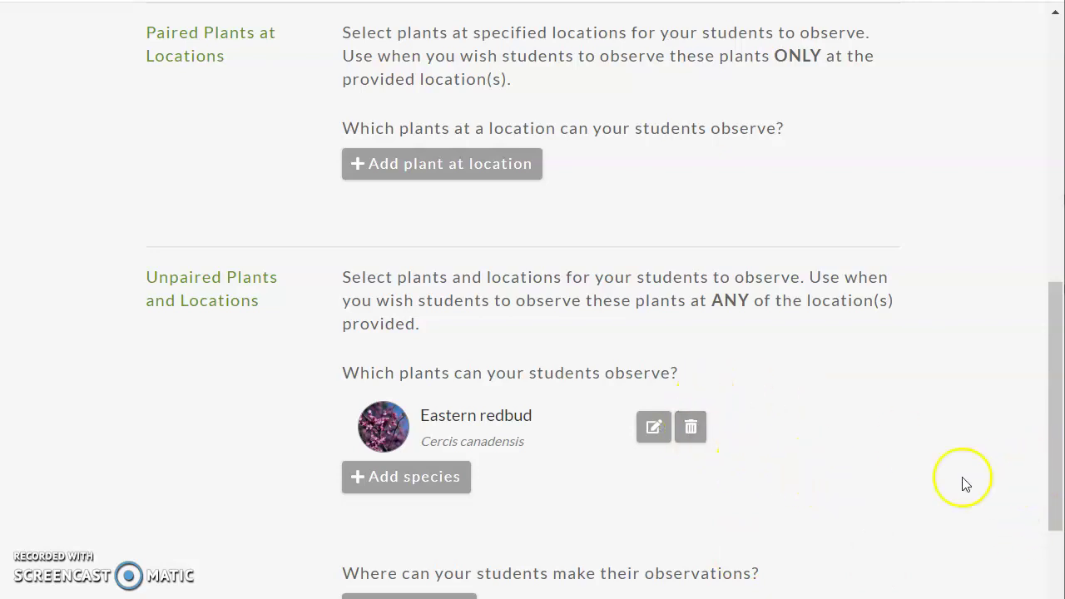
# Add the saved site "kitchen window" to the unpaired locations where students can make their observations, and save it.
pyautogui.moveTo(1055, 412); pyautogui.dragTo(1053, 461)
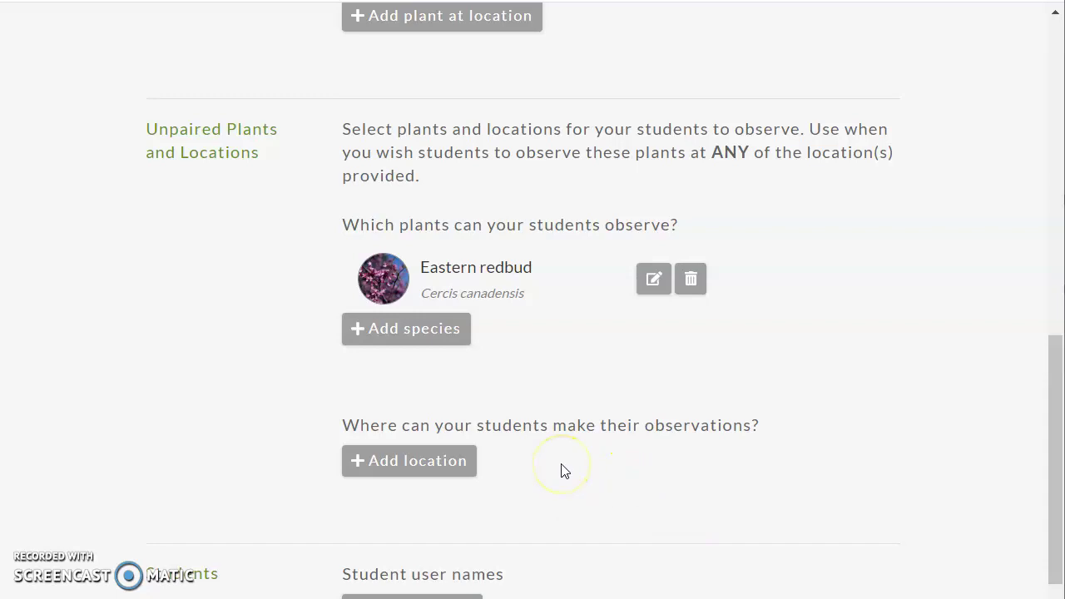
pyautogui.click(396, 461)
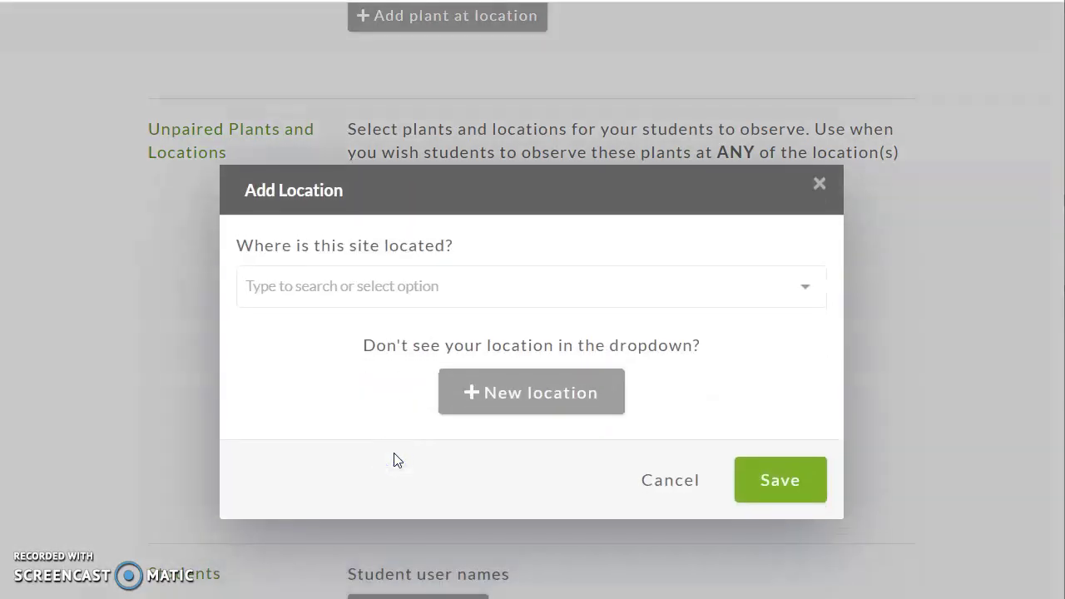
pyautogui.click(431, 286)
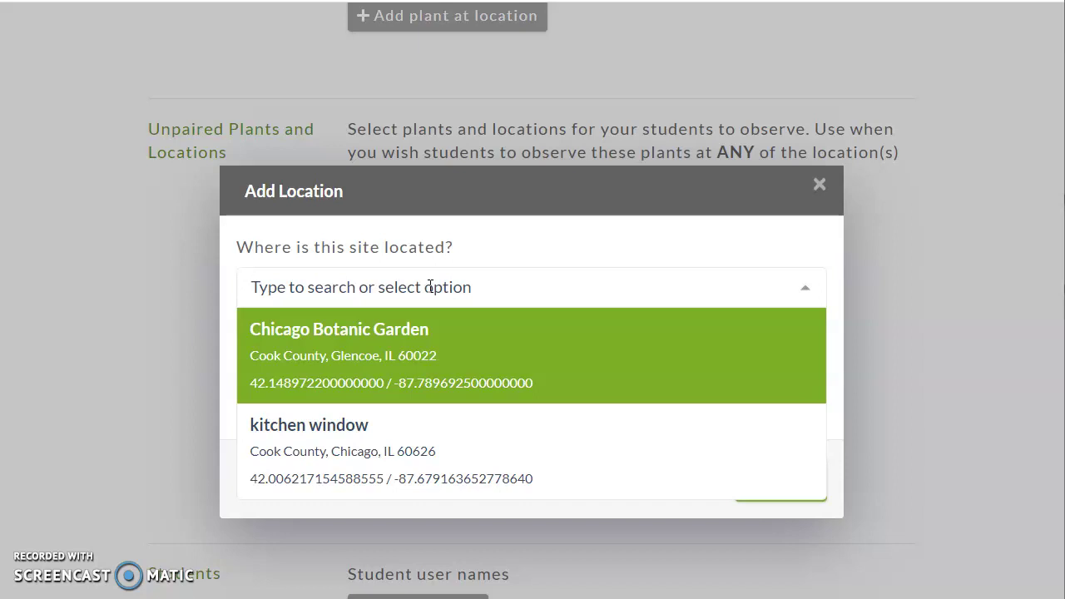
pyautogui.moveTo(339, 375); pyautogui.dragTo(302, 450)
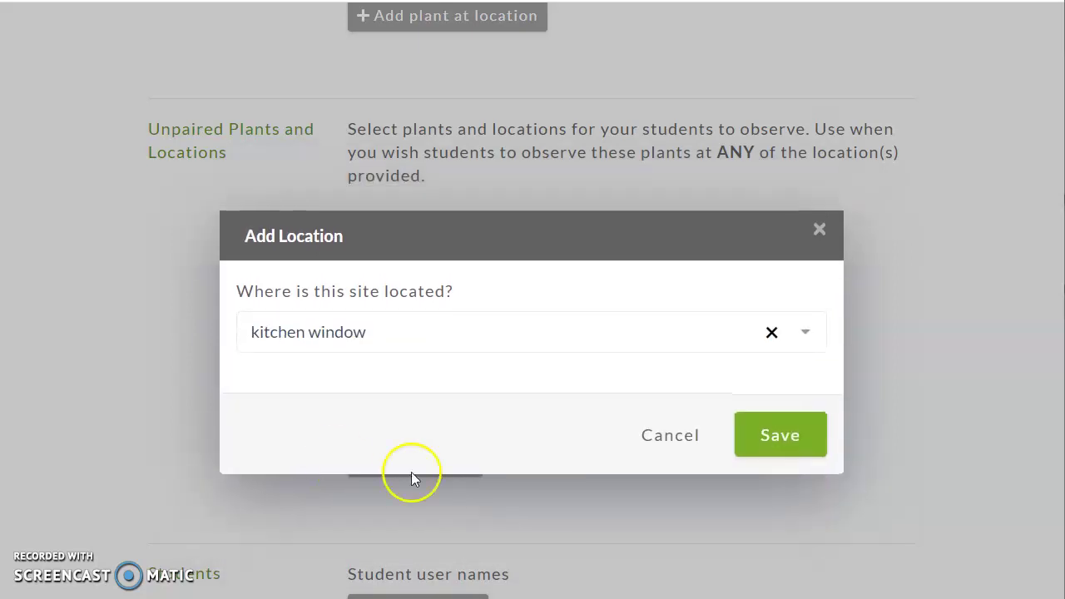
pyautogui.click(780, 437)
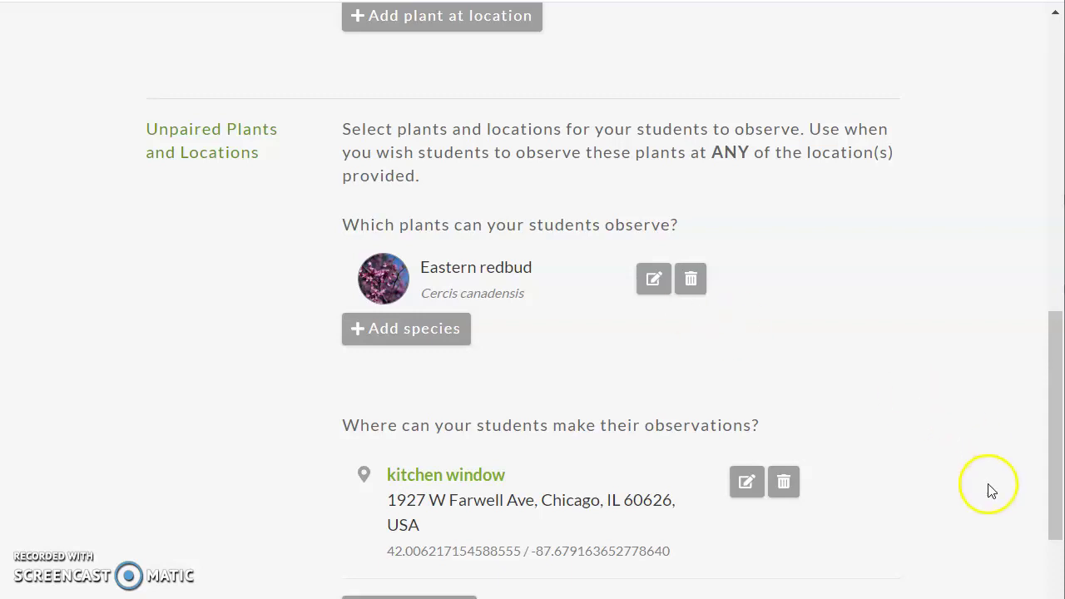
# Create a new student by user name, starting with "20-" plus an initial and first name, and save the student to the classroom.
pyautogui.moveTo(1055, 433); pyautogui.dragTo(1034, 514)
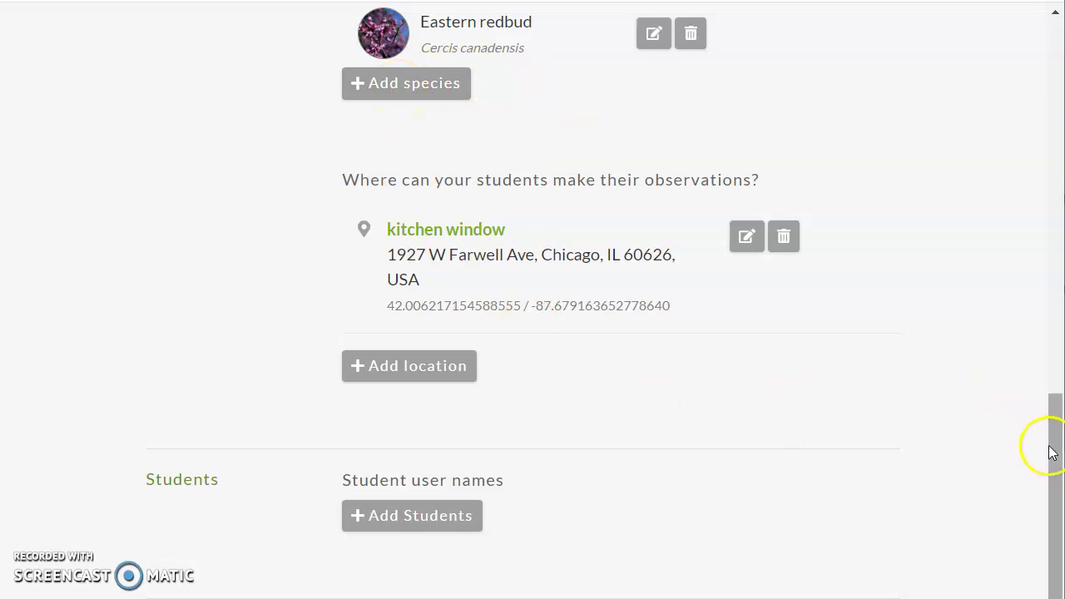
pyautogui.moveTo(1058, 441); pyautogui.dragTo(1051, 489)
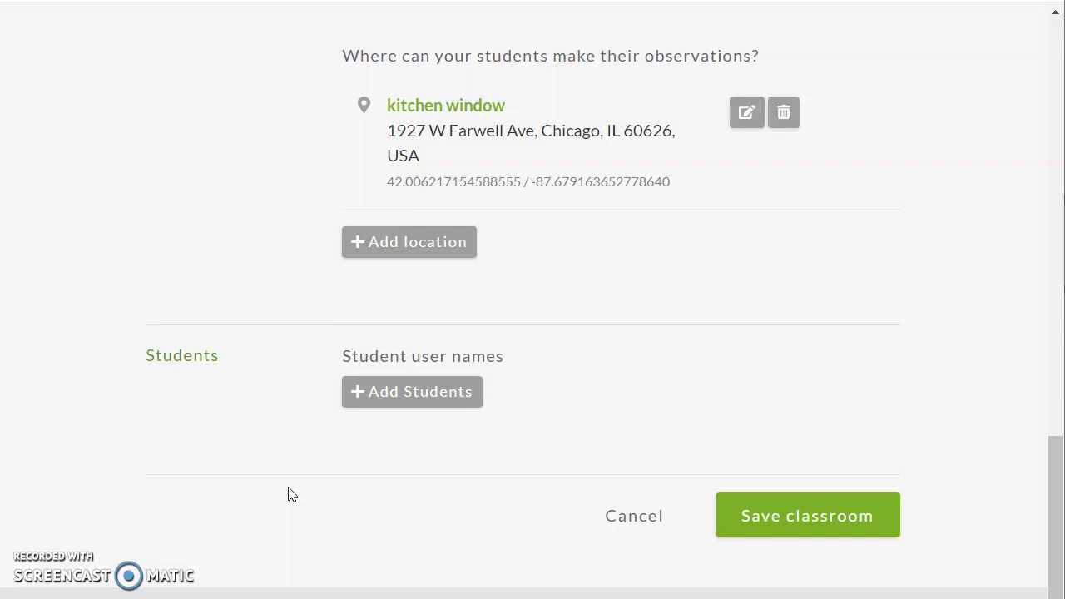
pyautogui.click(396, 397)
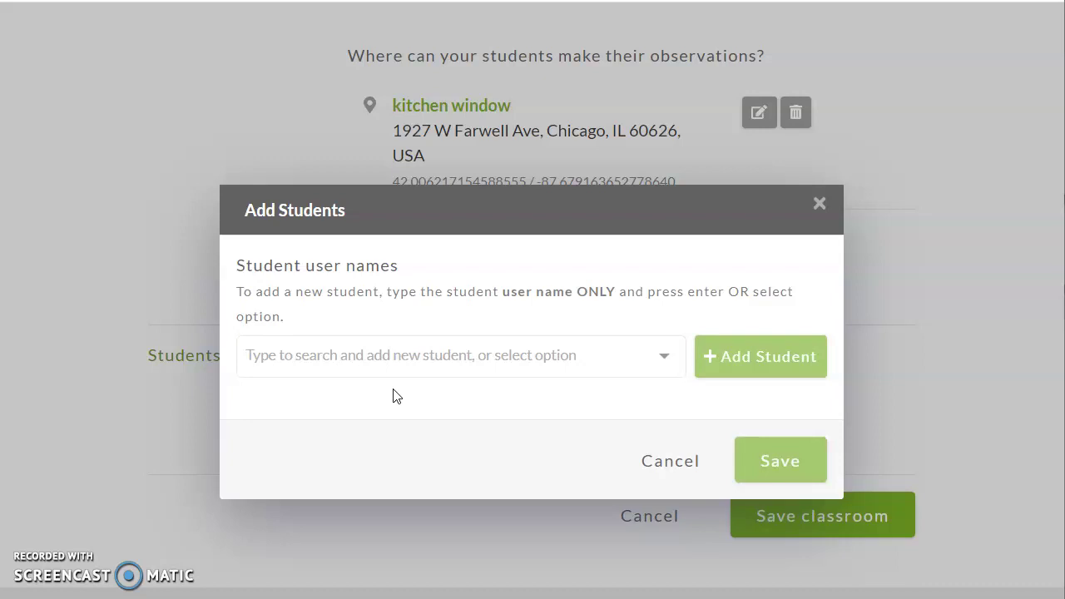
pyautogui.click(346, 356)
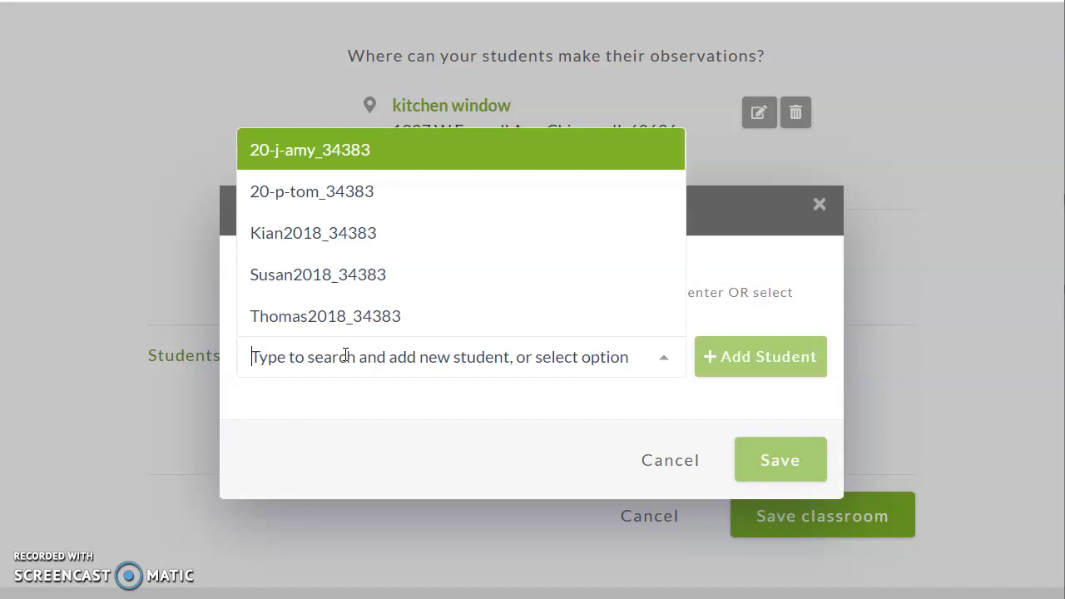
pyautogui.write('20')
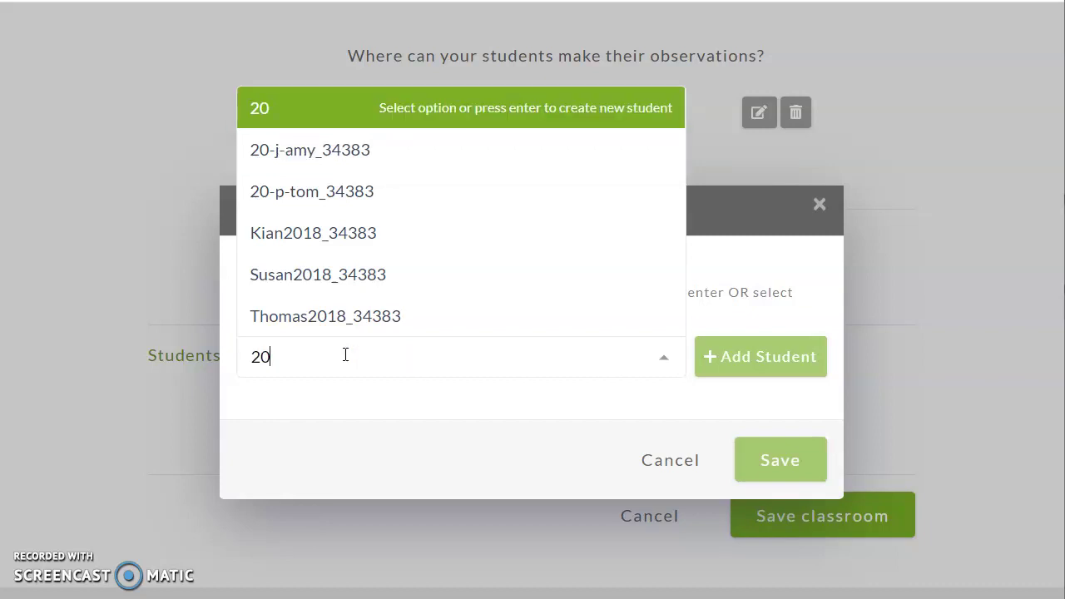
pyautogui.write('-')
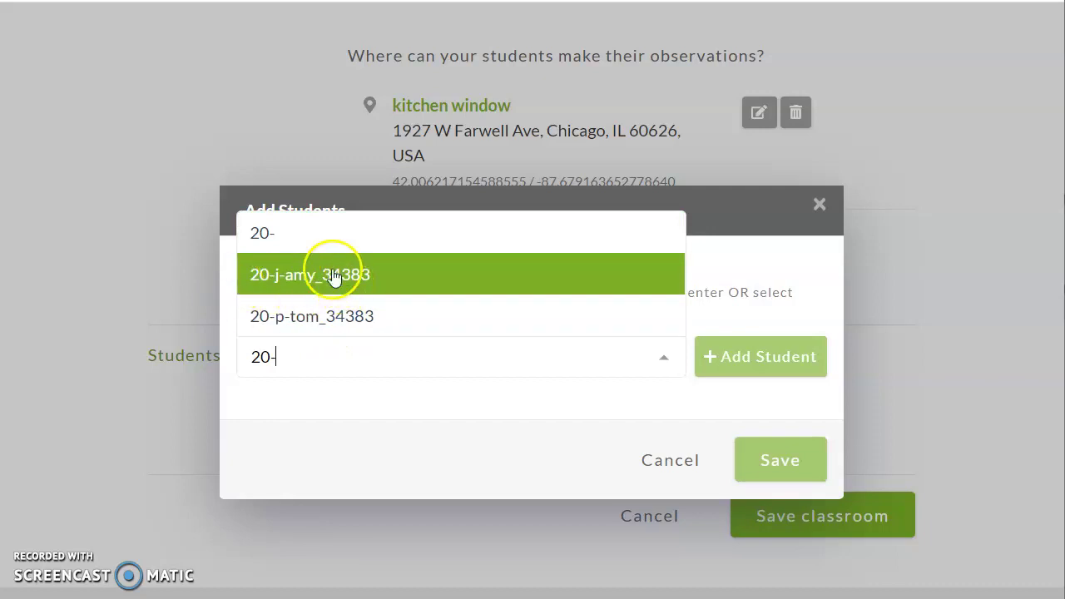
pyautogui.click(277, 356)
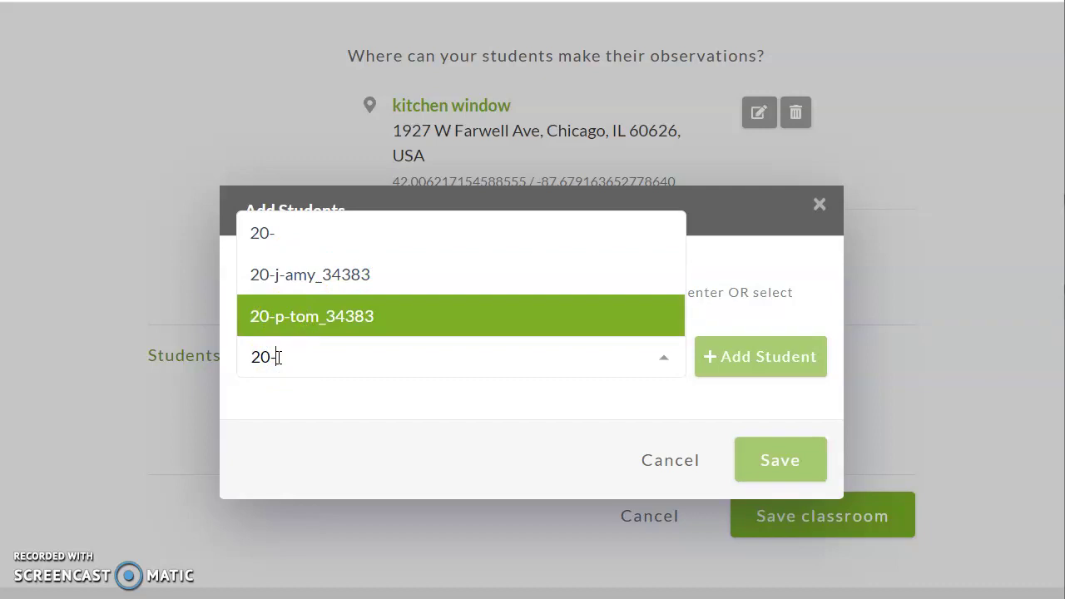
pyautogui.write('n')
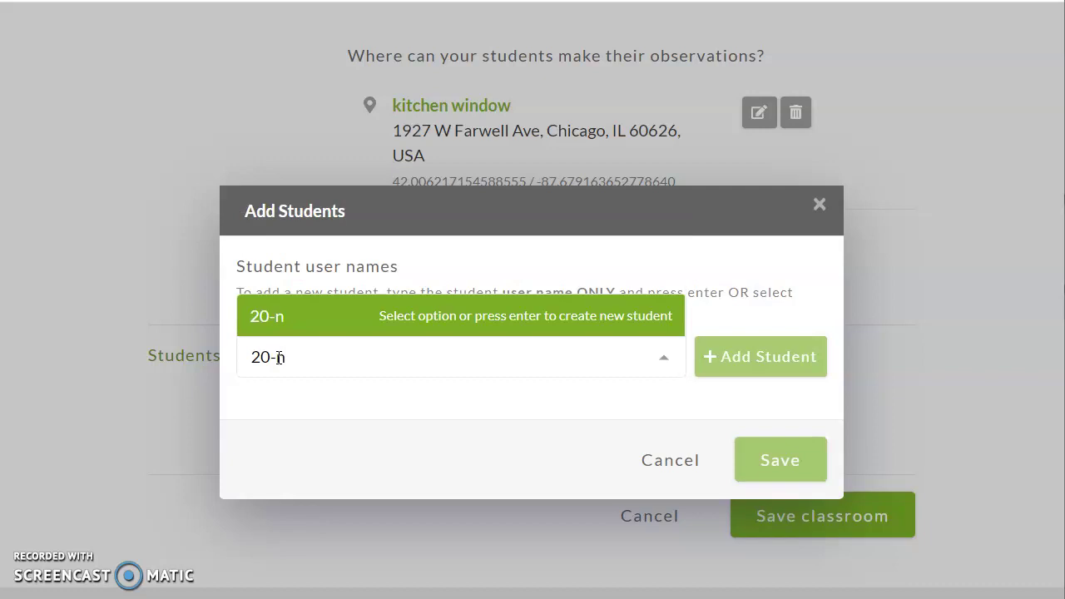
pyautogui.write('-jane')
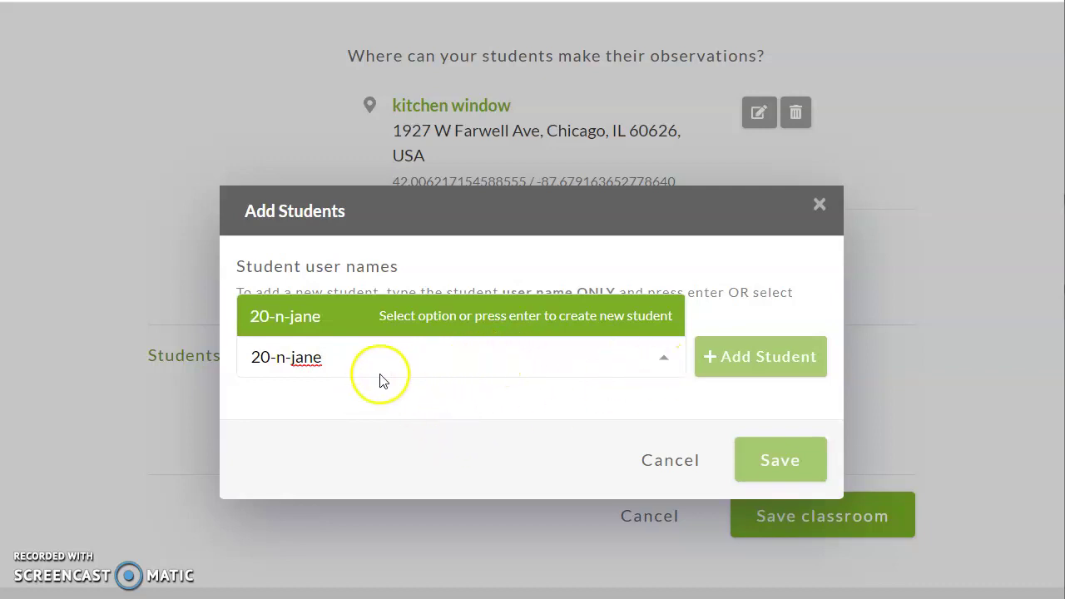
pyautogui.press('Return')
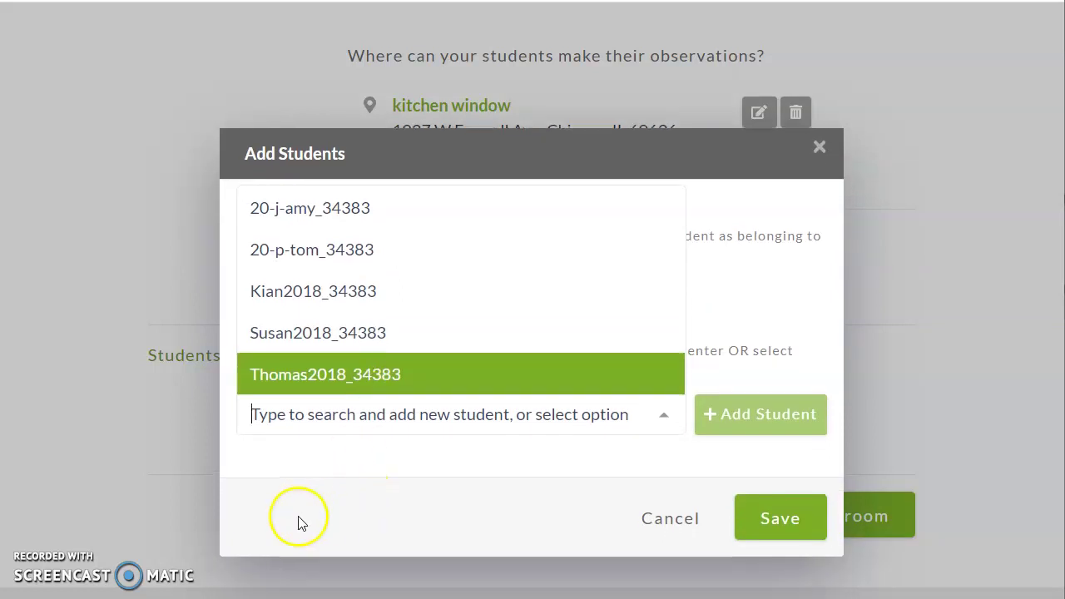
pyautogui.click(481, 481)
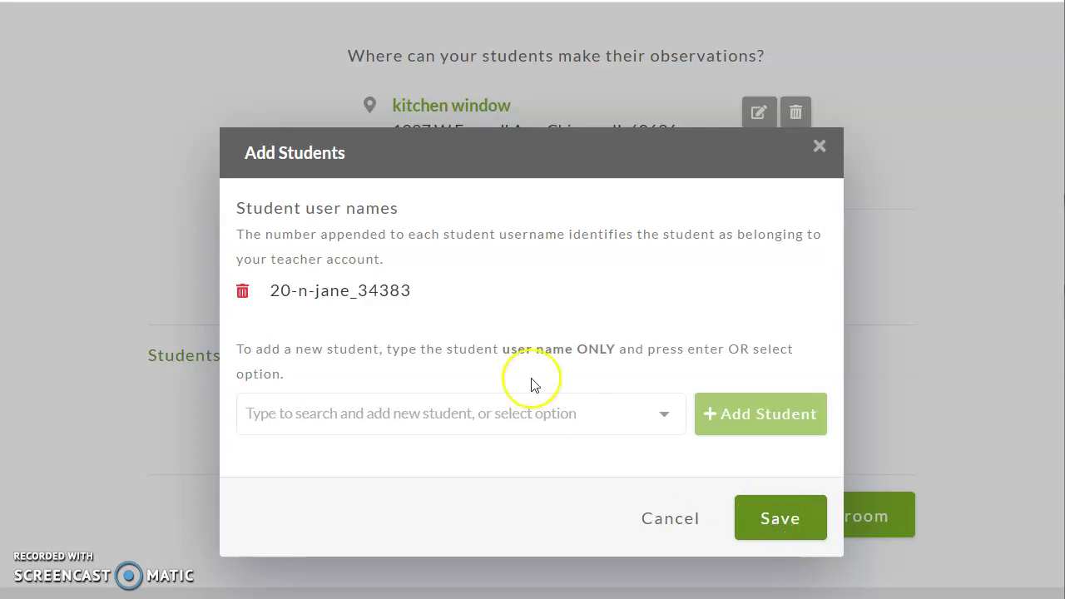
pyautogui.click(343, 292)
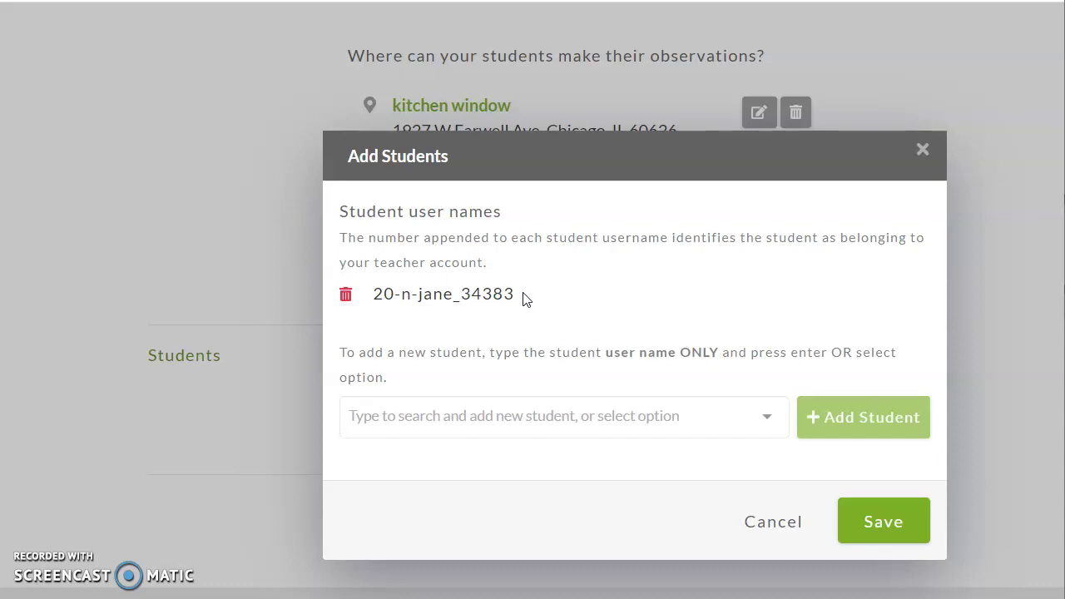
pyautogui.click(874, 528)
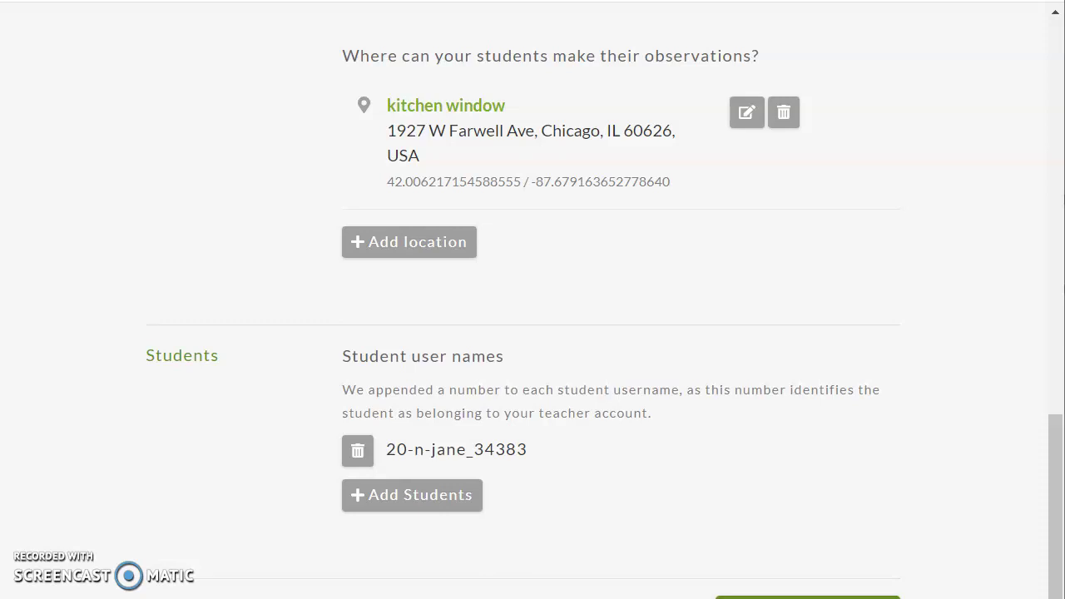
# Save the classroom and review its assigned species, locations and students.
pyautogui.moveTo(1055, 528); pyautogui.dragTo(1039, 596)
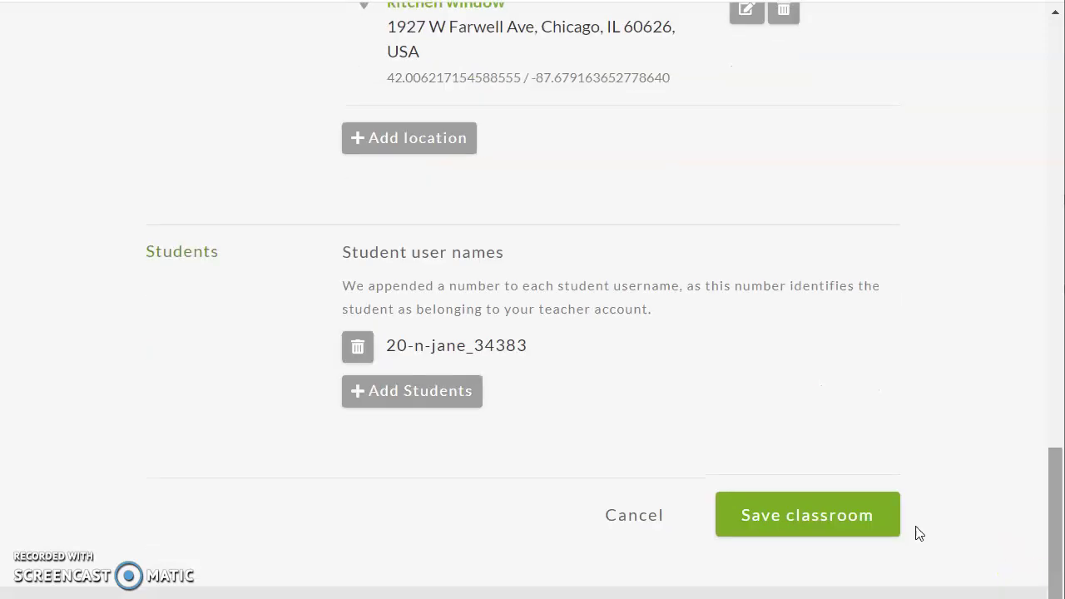
pyautogui.click(781, 506)
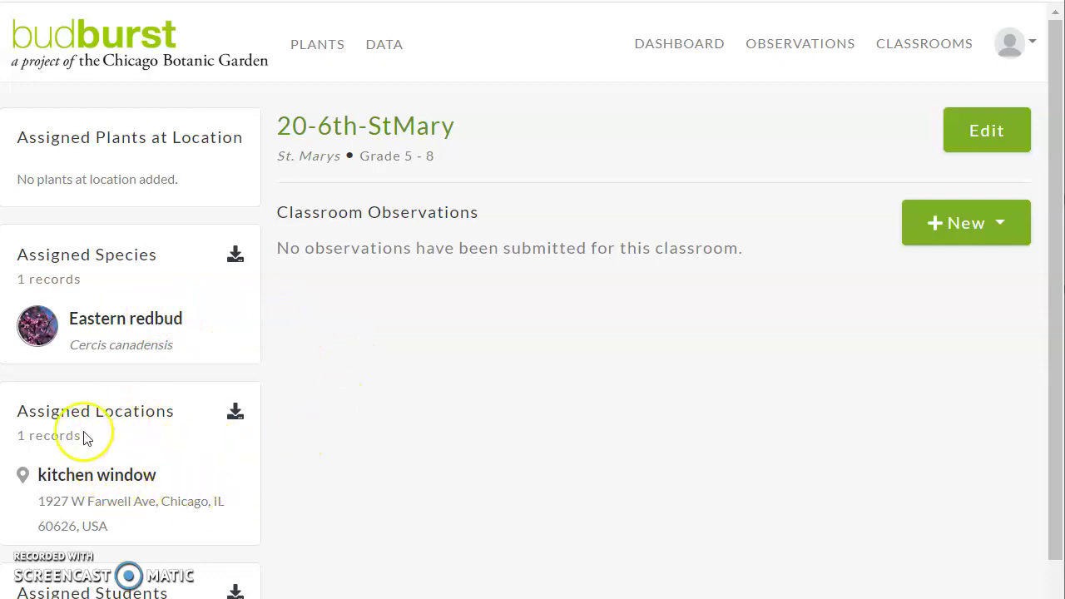
pyautogui.moveTo(1052, 342); pyautogui.dragTo(1041, 486)
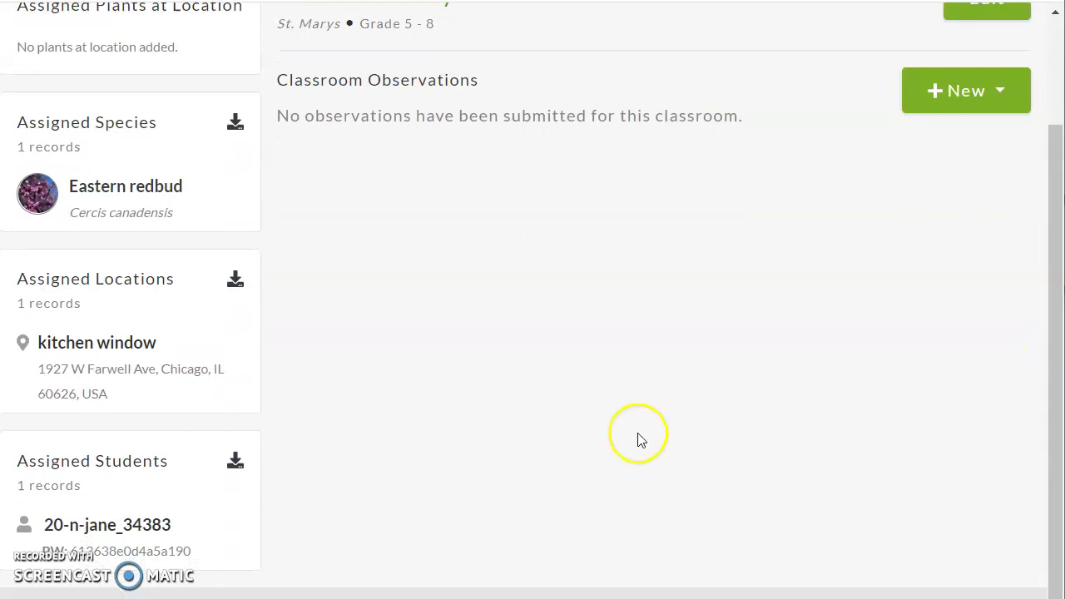
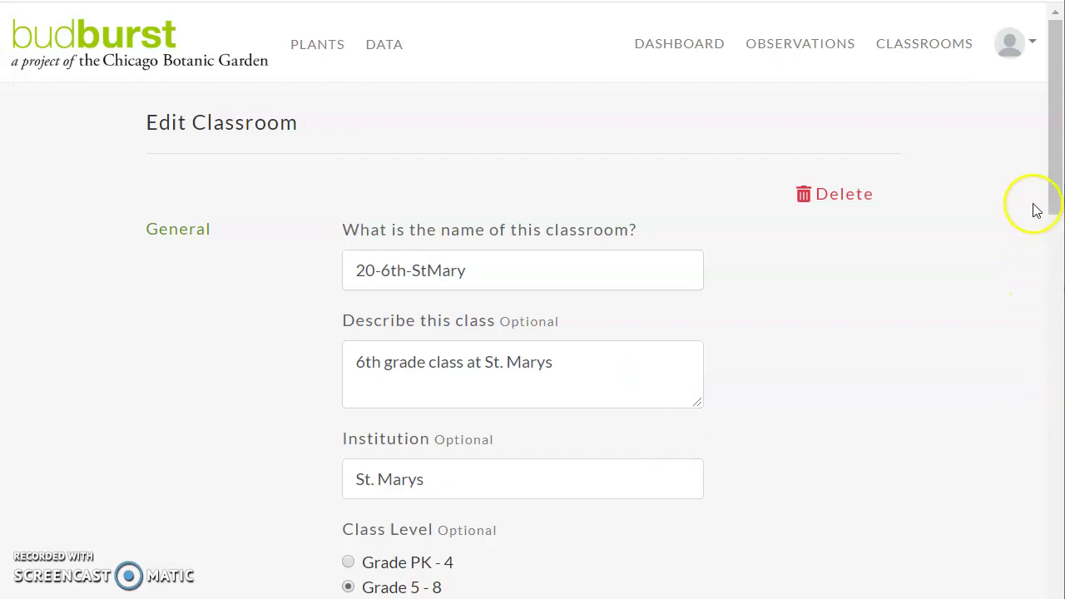
# Reopen the classroom for editing and start adding another location to its unpaired observation locations.
pyautogui.moveTo(1053, 175); pyautogui.dragTo(987, 524)
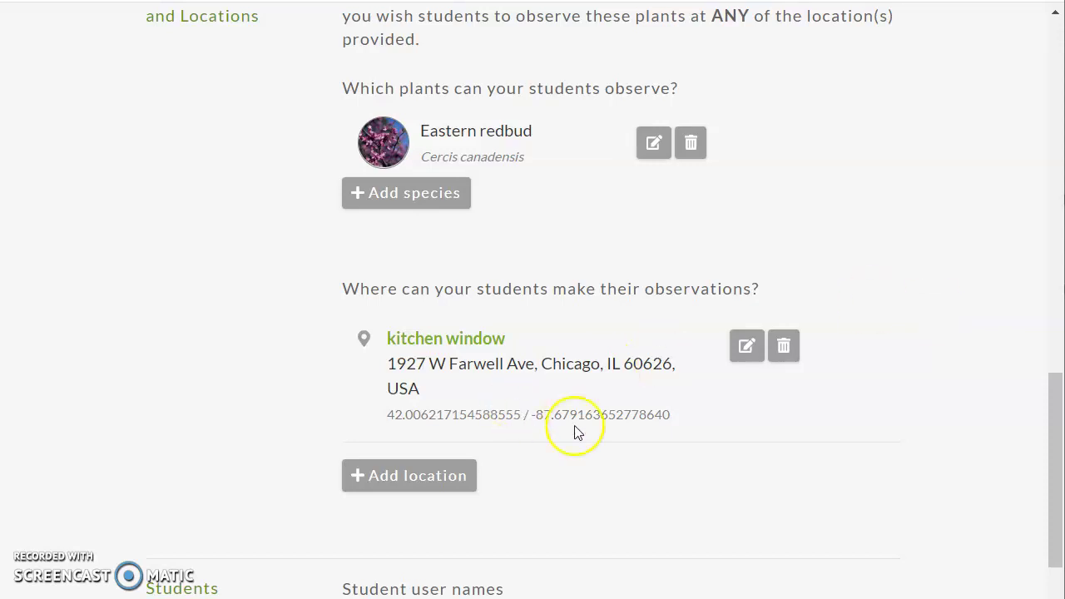
pyautogui.click(396, 478)
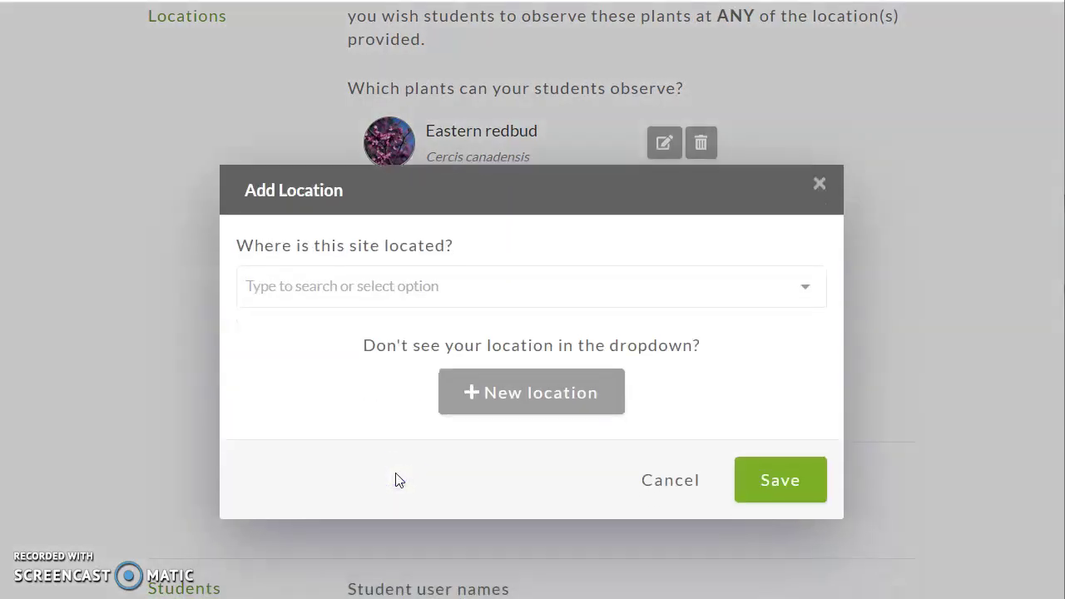
# Search the saved locations for "Loyola park, Chicago, Il".
pyautogui.click(308, 287)
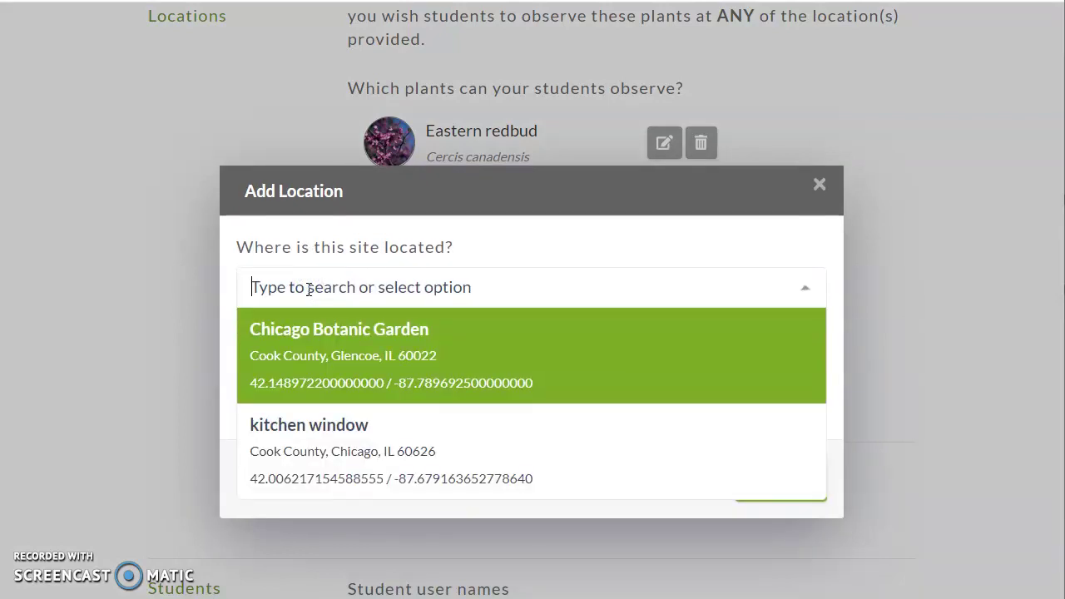
pyautogui.write('Loyola park, Chicago, Il')
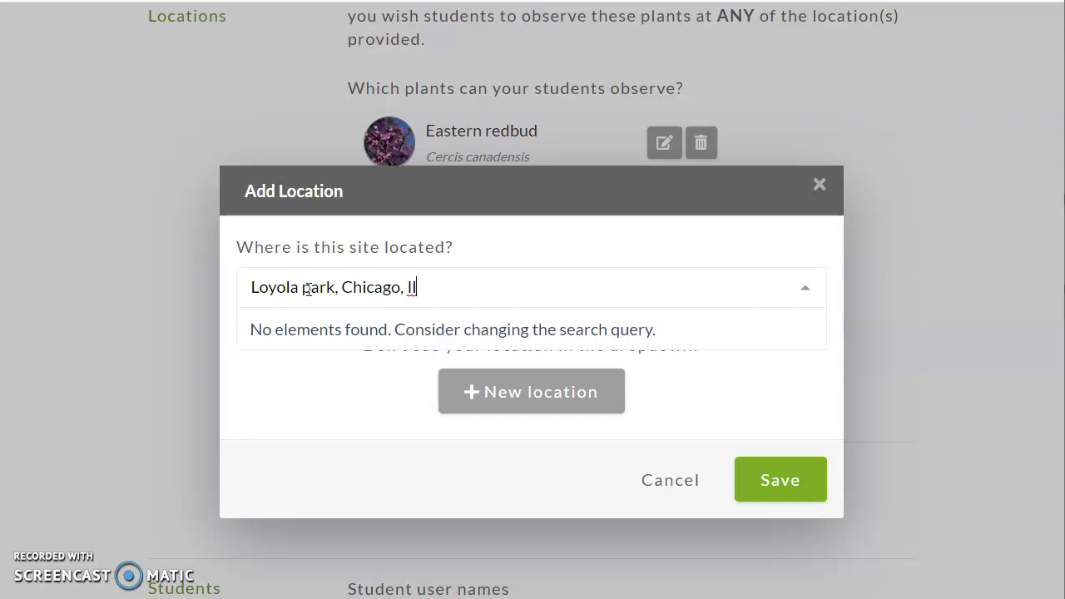
pyautogui.click(529, 385)
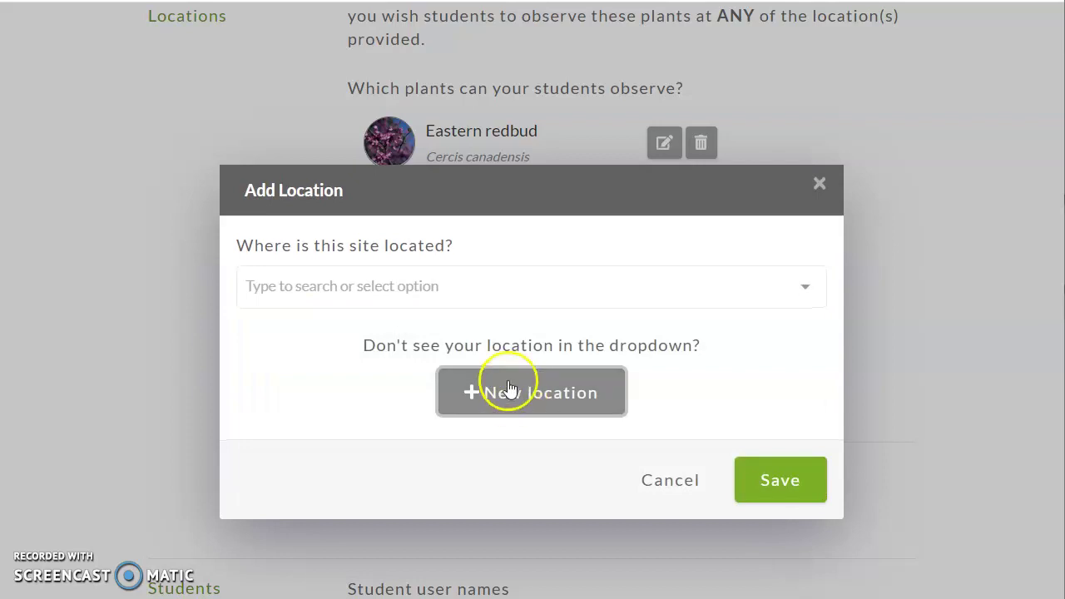
pyautogui.click(444, 288)
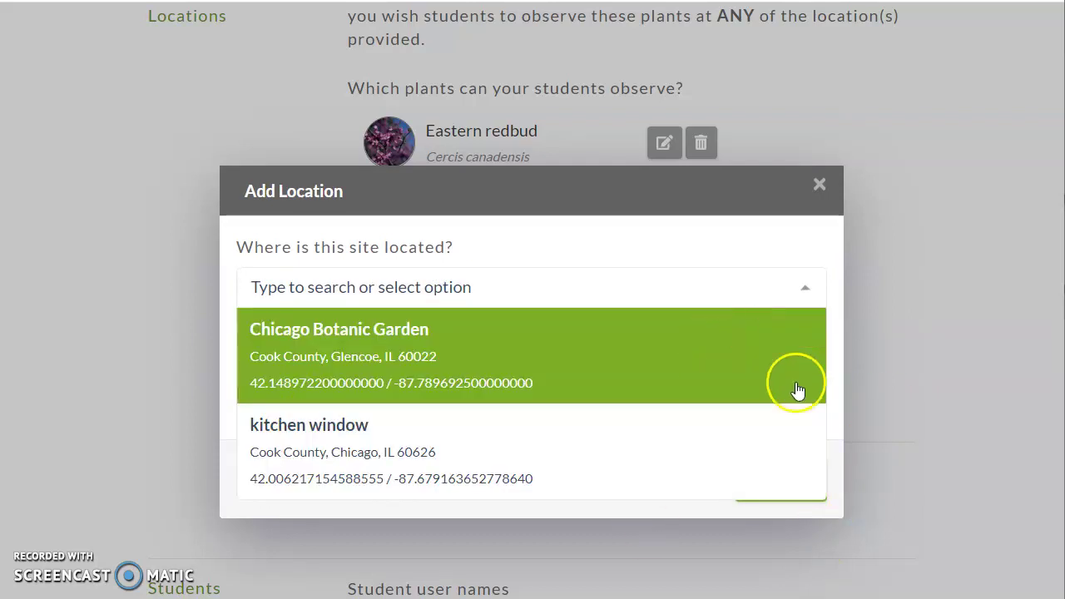
pyautogui.click(713, 227)
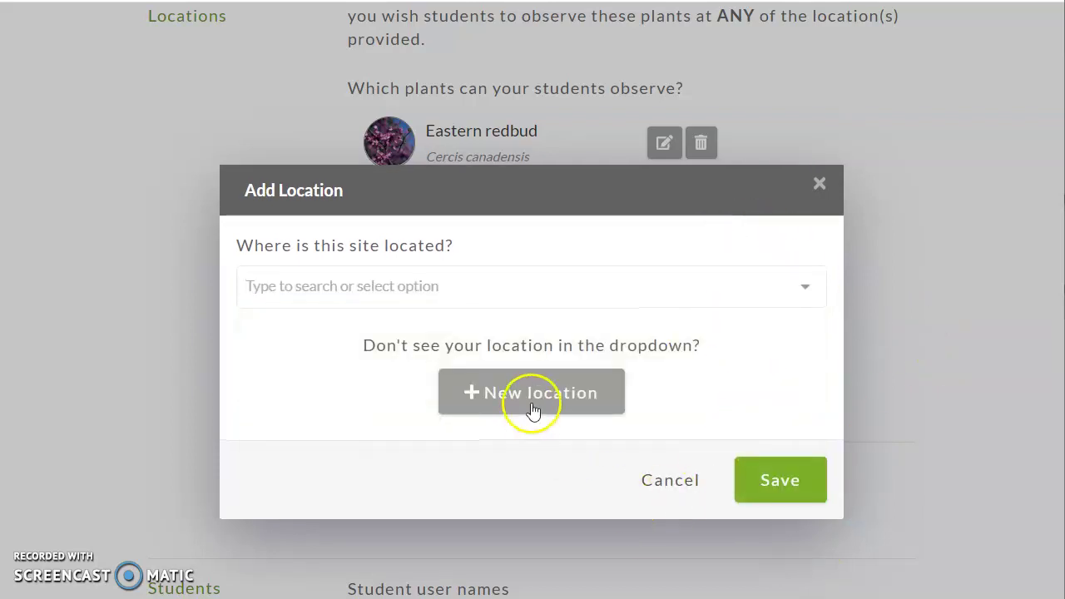
# Start a new location, search places for "Loyola park" and choose the Loyola Park result in Chicago, IL.
pyautogui.click(508, 388)
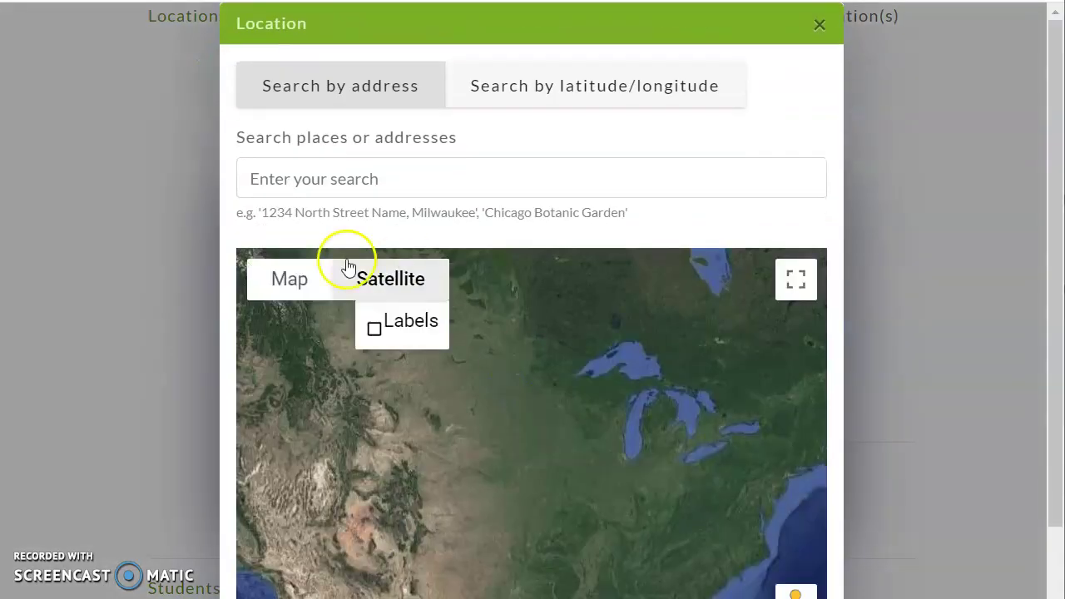
pyautogui.click(293, 170)
pyautogui.write('L')
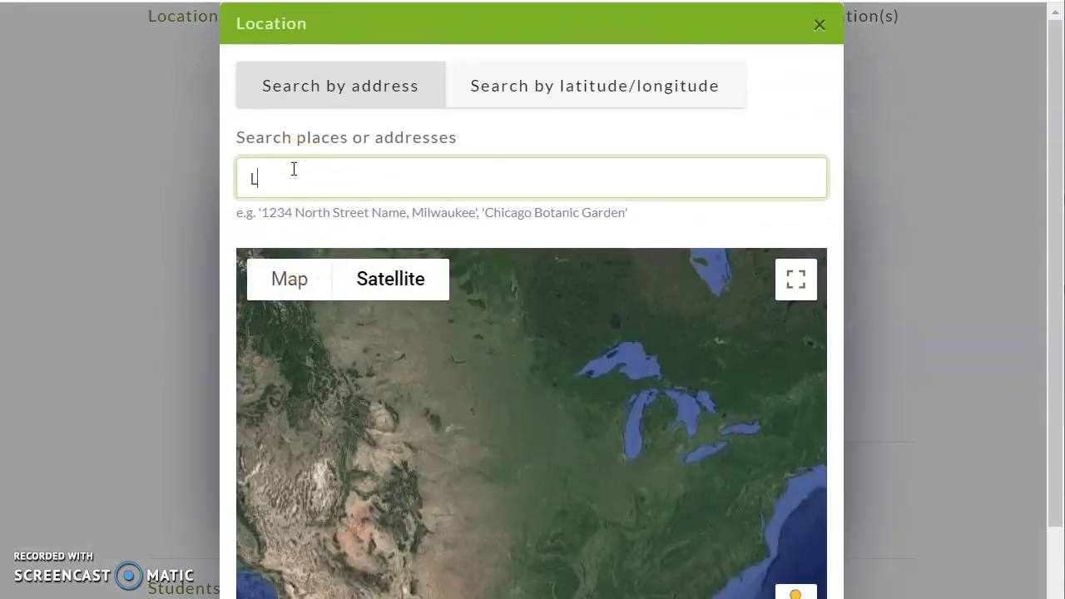
pyautogui.write('oyola park')
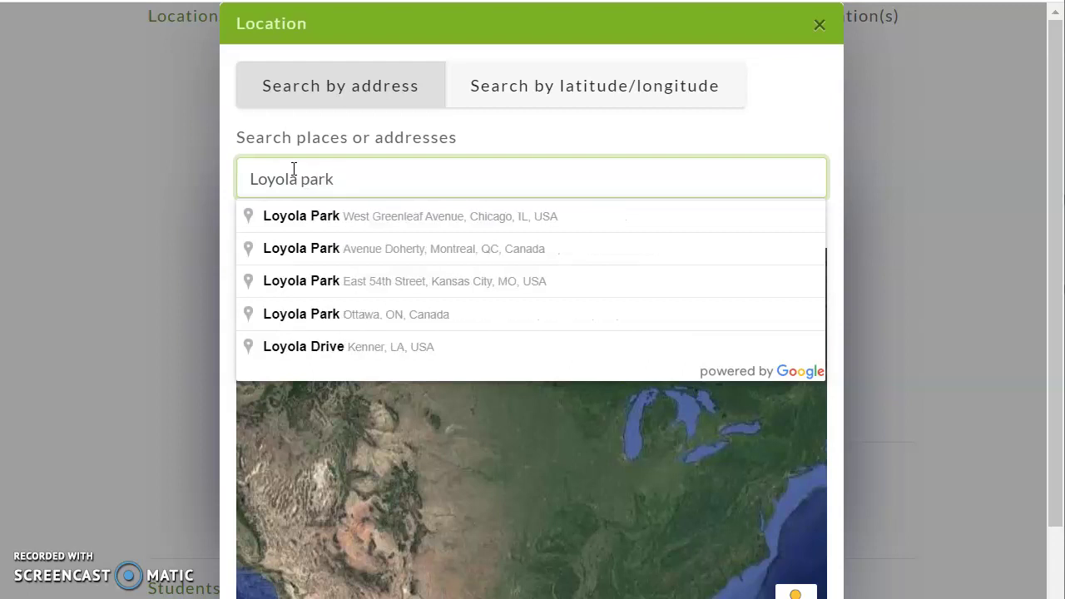
pyautogui.click(381, 218)
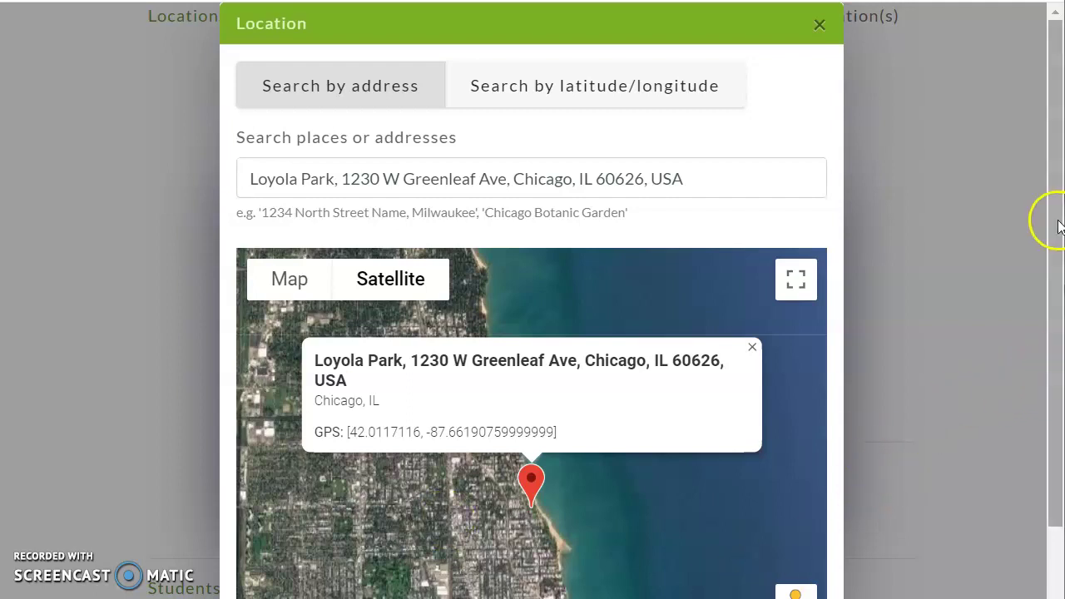
# Move the map marker a short way north of its spot in Loyola Park and accept the adjusted location.
pyautogui.moveTo(1055, 224); pyautogui.dragTo(1056, 361)
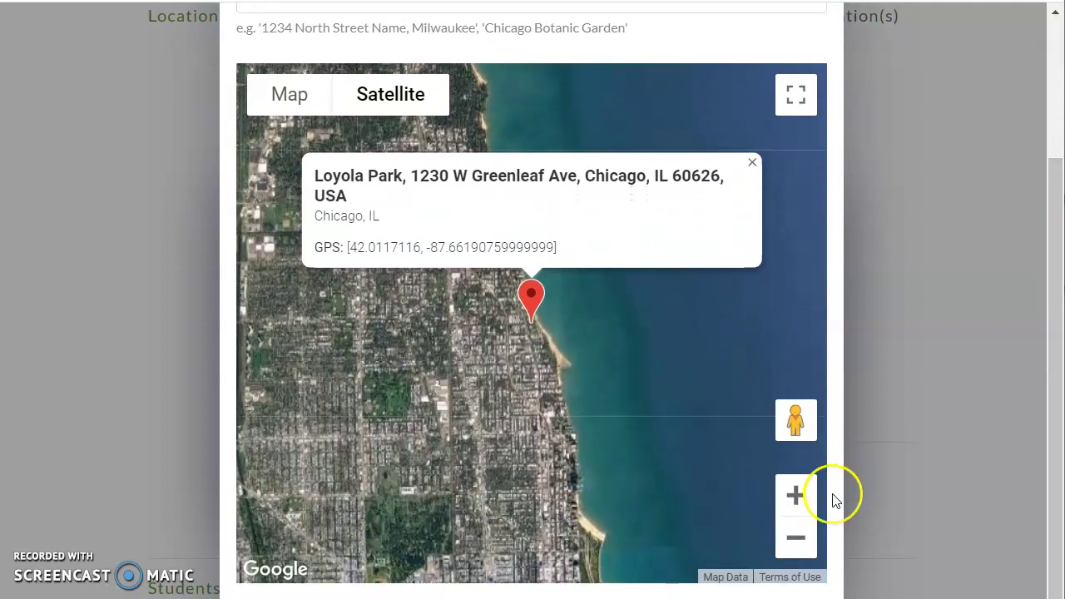
pyautogui.click(796, 494)
pyautogui.click(796, 493)
pyautogui.click(796, 494)
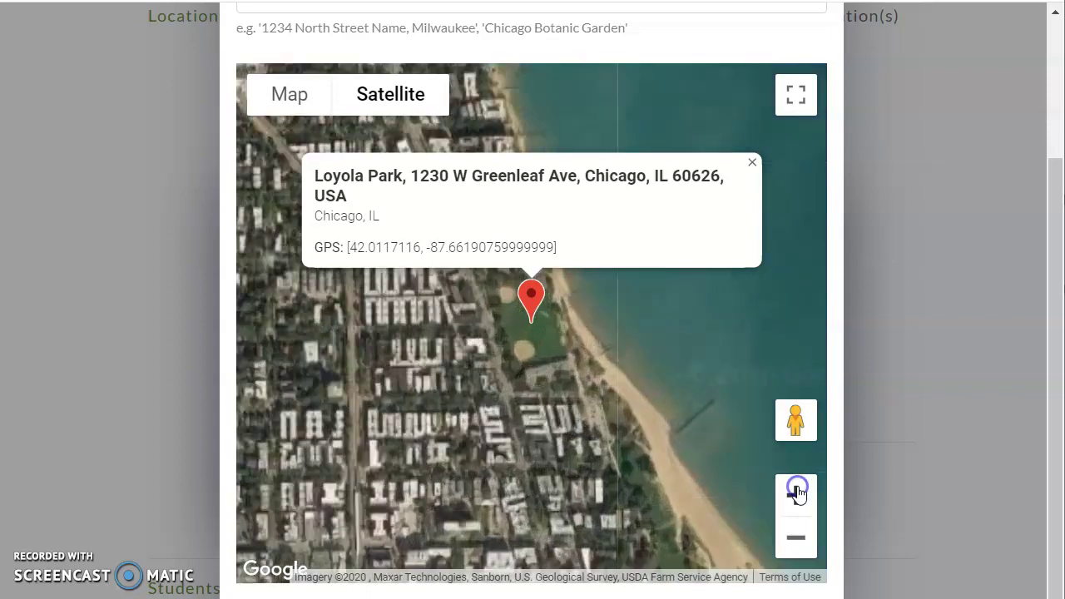
pyautogui.click(796, 494)
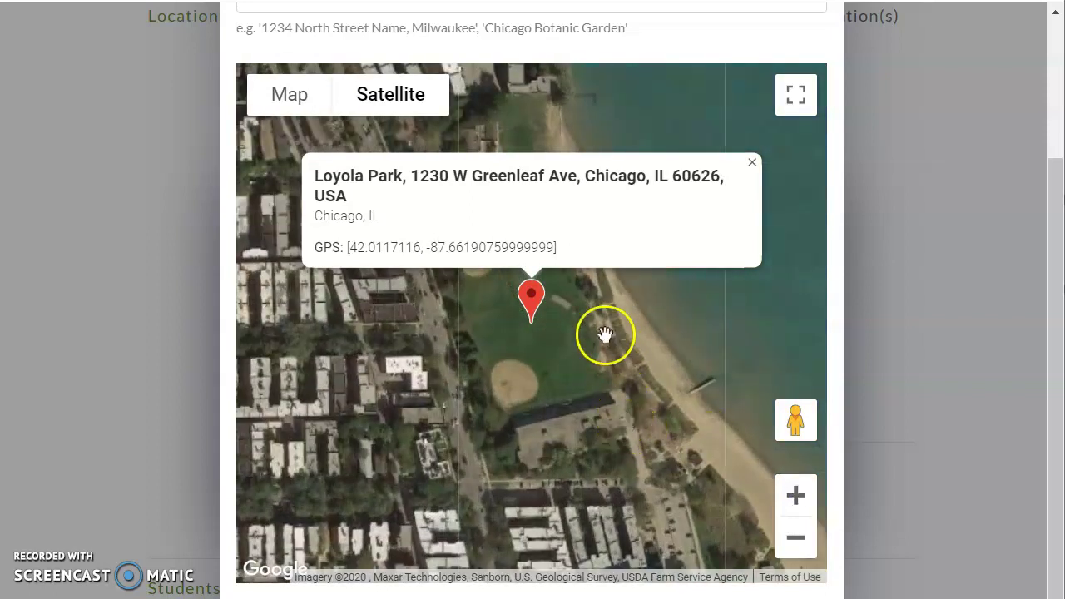
pyautogui.moveTo(573, 324); pyautogui.dragTo(571, 471)
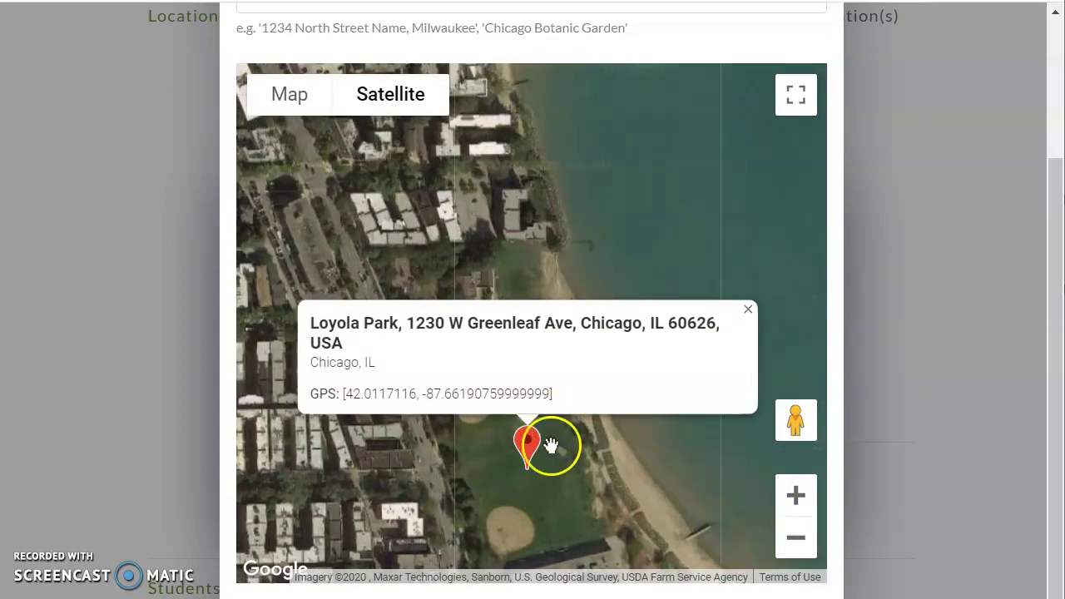
pyautogui.moveTo(527, 444)
pyautogui.mouseDown()
pyautogui.moveTo(578, 257)
pyautogui.moveTo(532, 249)
pyautogui.moveTo(525, 308)
pyautogui.mouseUp()
pyautogui.scroll(-3, 525, 308)
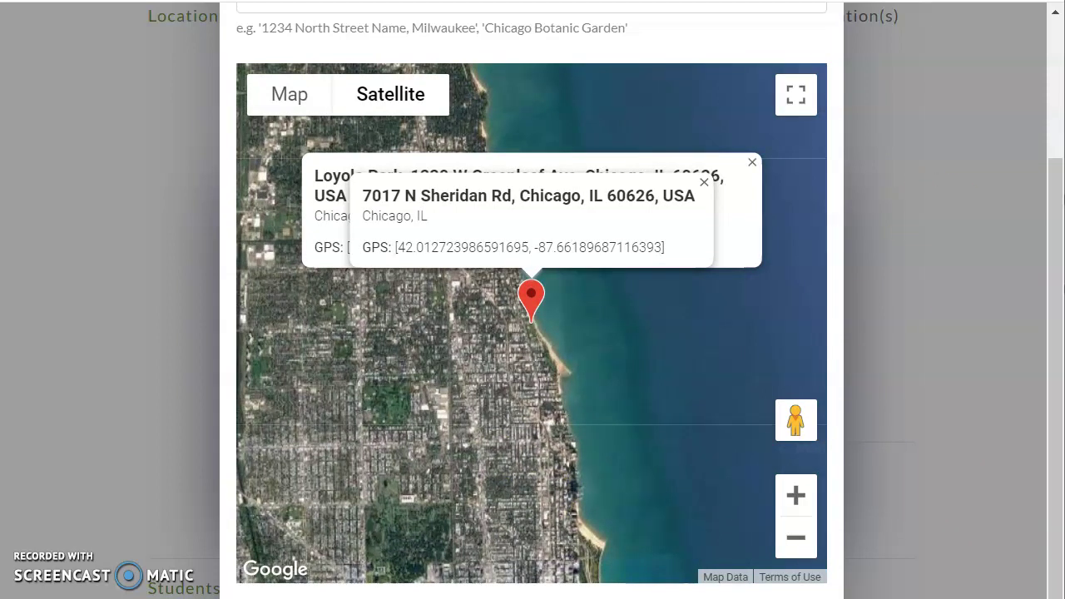
pyautogui.click(435, 593)
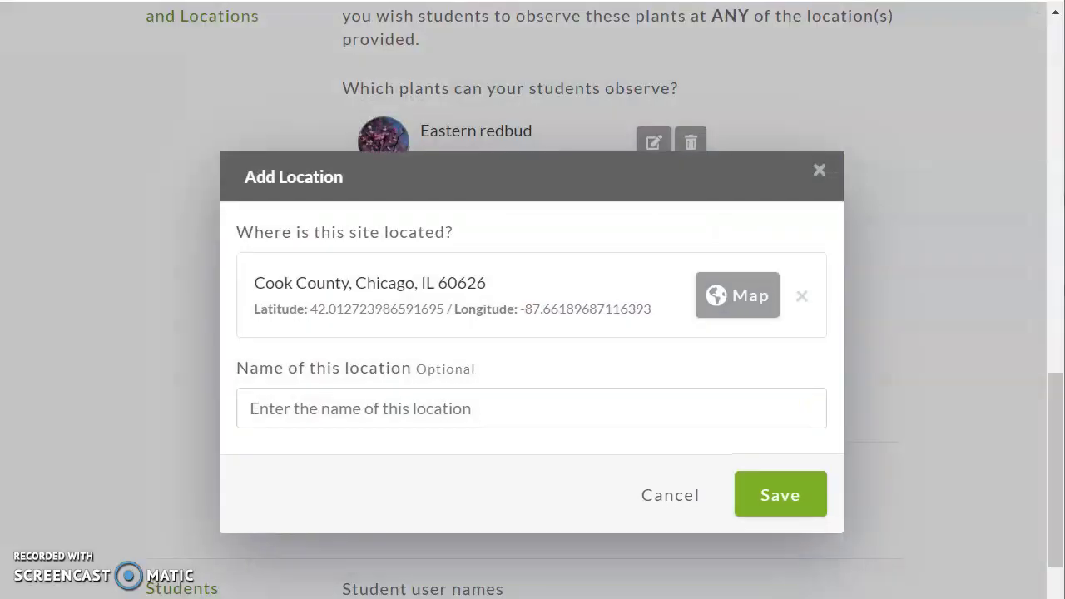
# Name the location "Loyola Park - " followed by the student's initial and first name, and save it to the classroom's locations.
pyautogui.click(364, 407)
pyautogui.write('Lo')
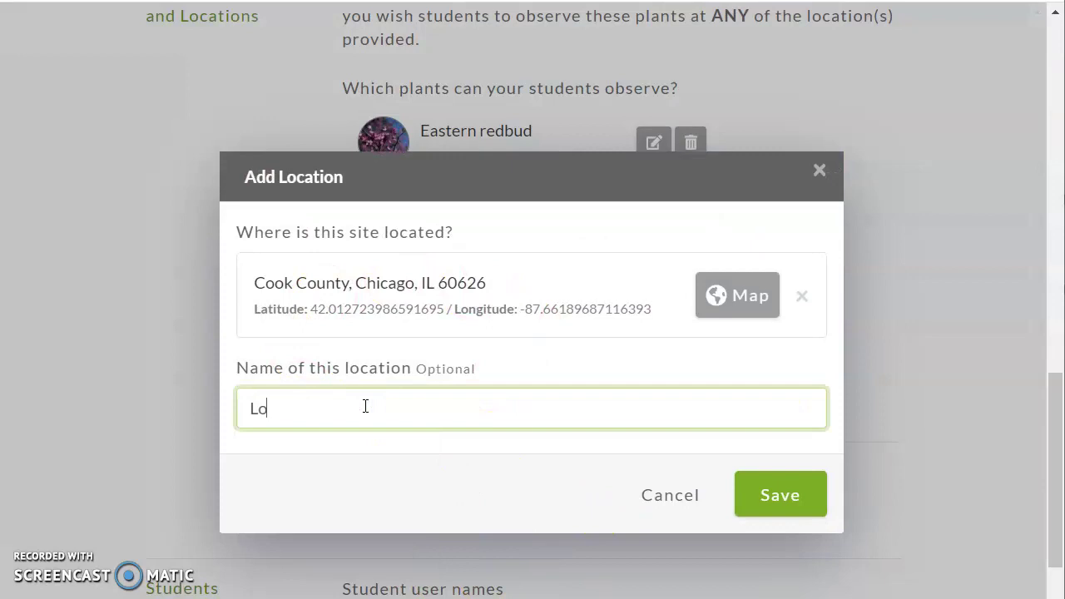
pyautogui.write('yola Park')
pyautogui.write('- N')
pyautogui.write('n-Jane')
pyautogui.click(773, 498)
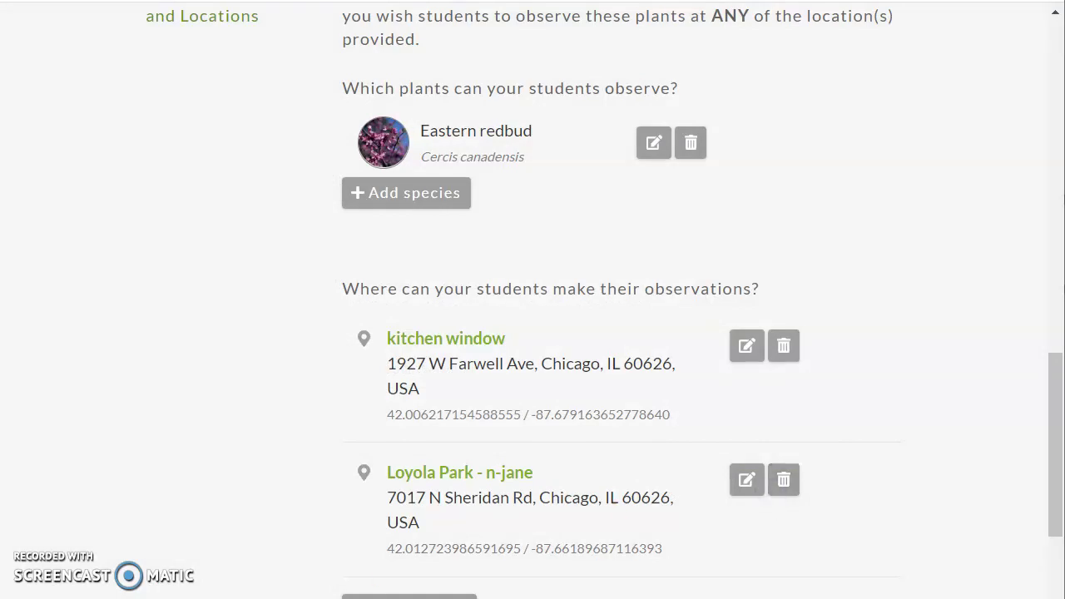
# Save the edited classroom and review its assigned locations on the classroom page.
pyautogui.moveTo(1046, 447); pyautogui.dragTo(1051, 595)
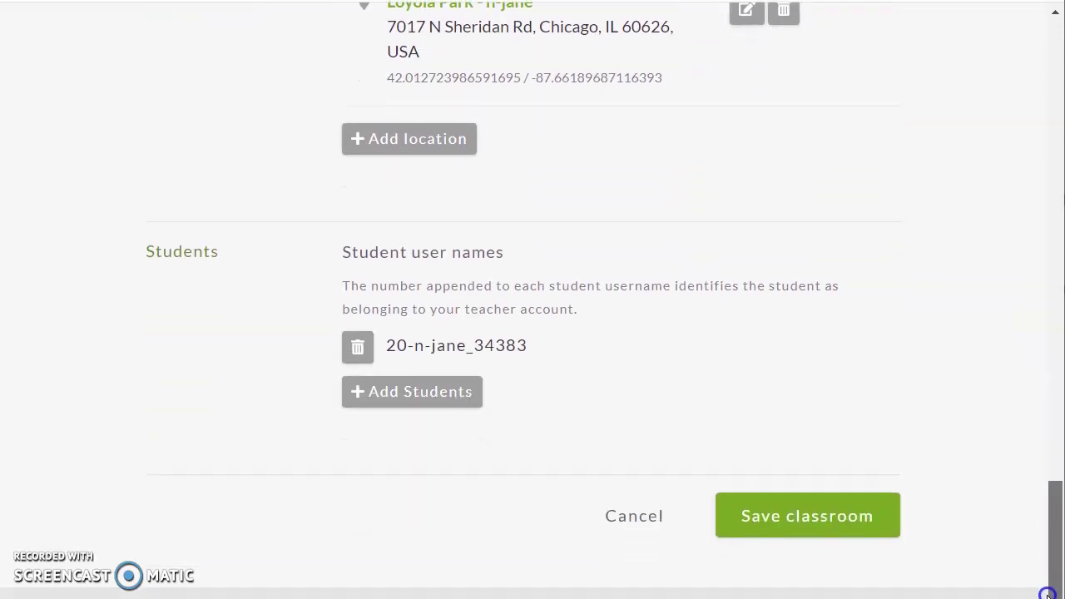
pyautogui.click(798, 509)
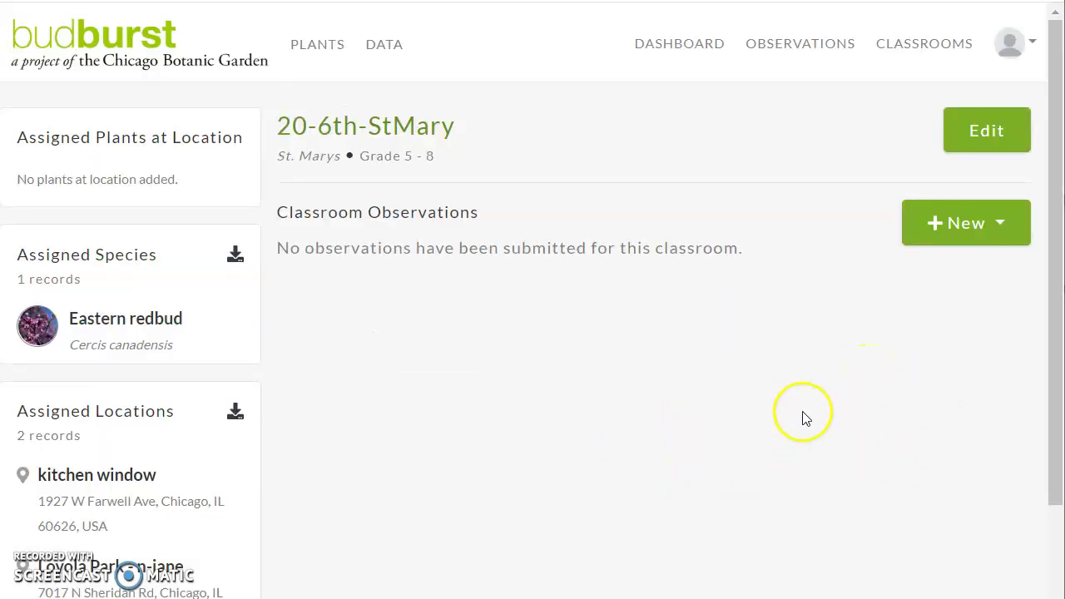
pyautogui.moveTo(1049, 376); pyautogui.dragTo(1032, 428)
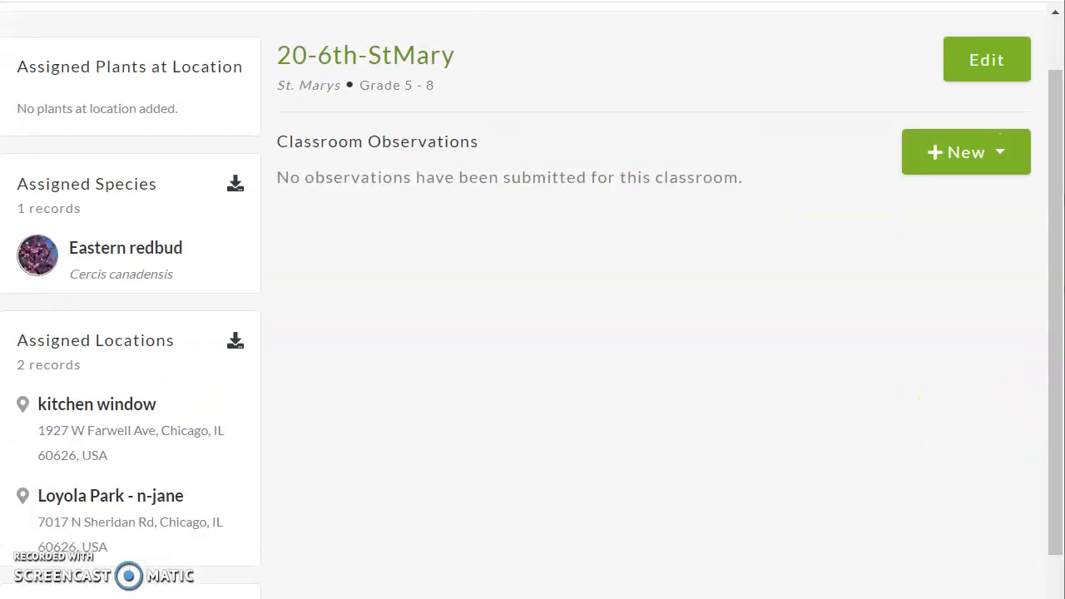